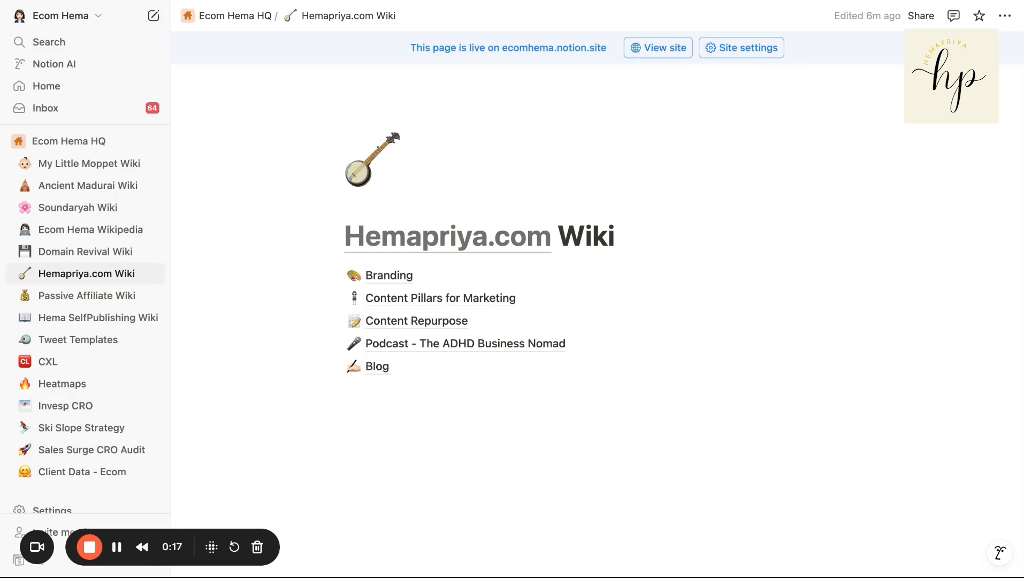
- Review the logo, colours and fonts on the Branding page, and return to the parent wiki page
left_click(400, 277)
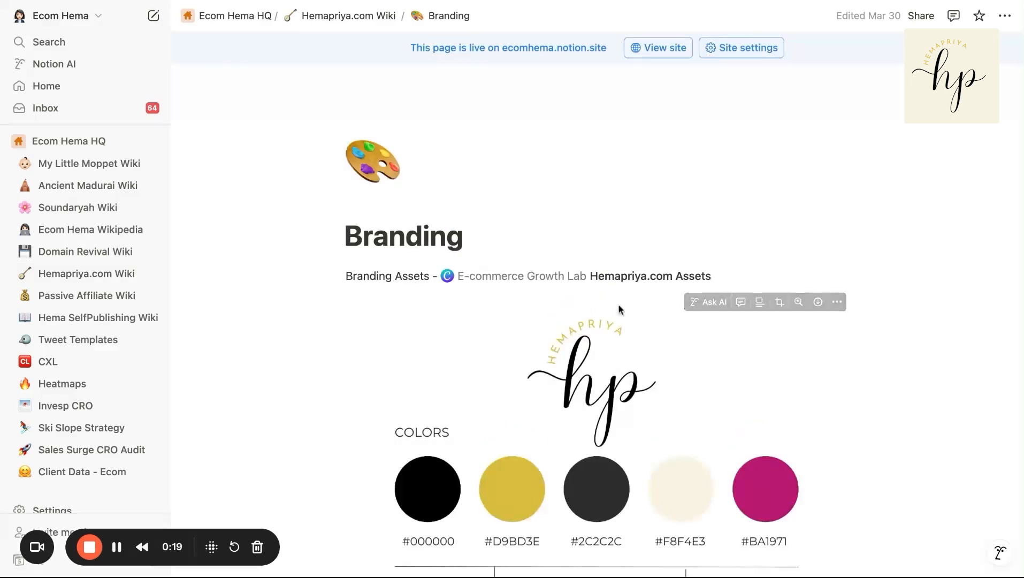
scroll(849, 401, "down", 12)
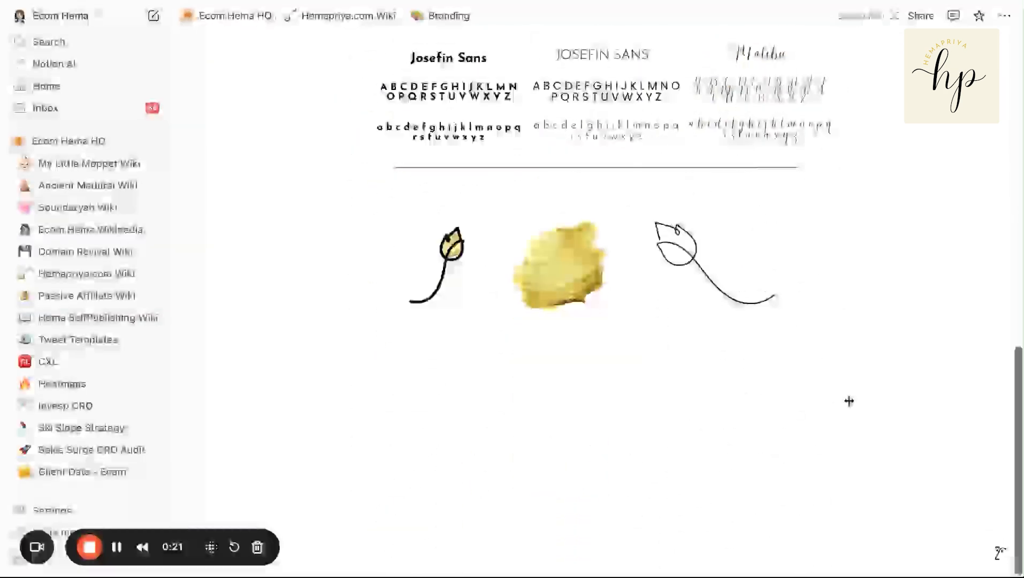
scroll(849, 402, "up", 12)
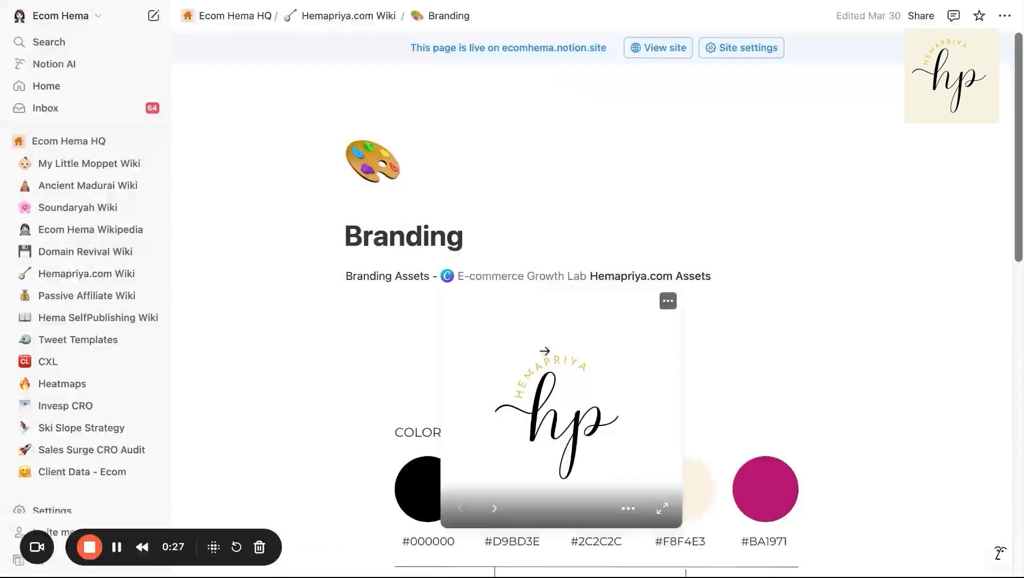
left_click(336, 17)
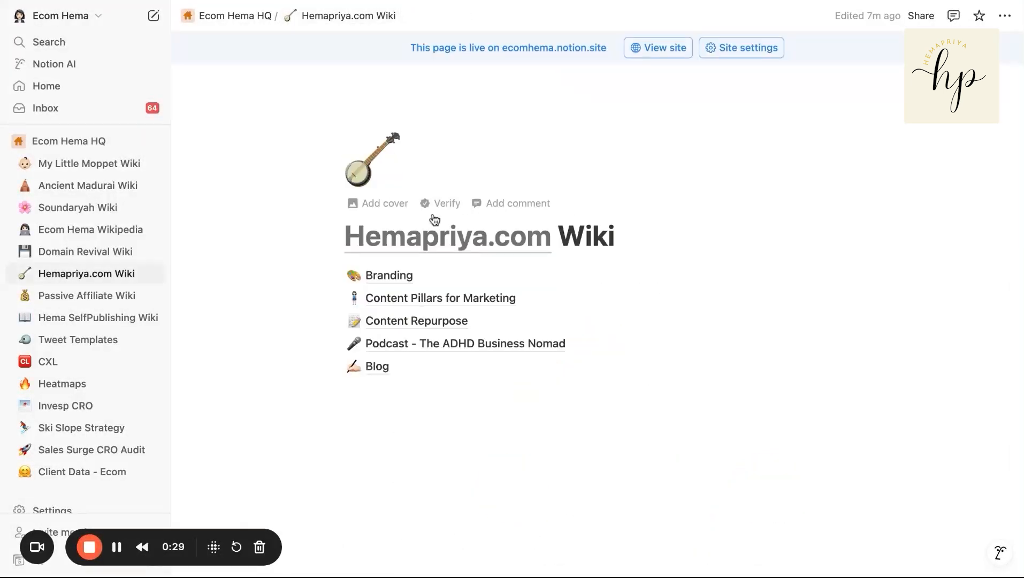
- Look at the Content Repurpose and Podcast - The ADHD Business Nomad pages, returning to the parent wiki after each
mouse_move(468, 302)
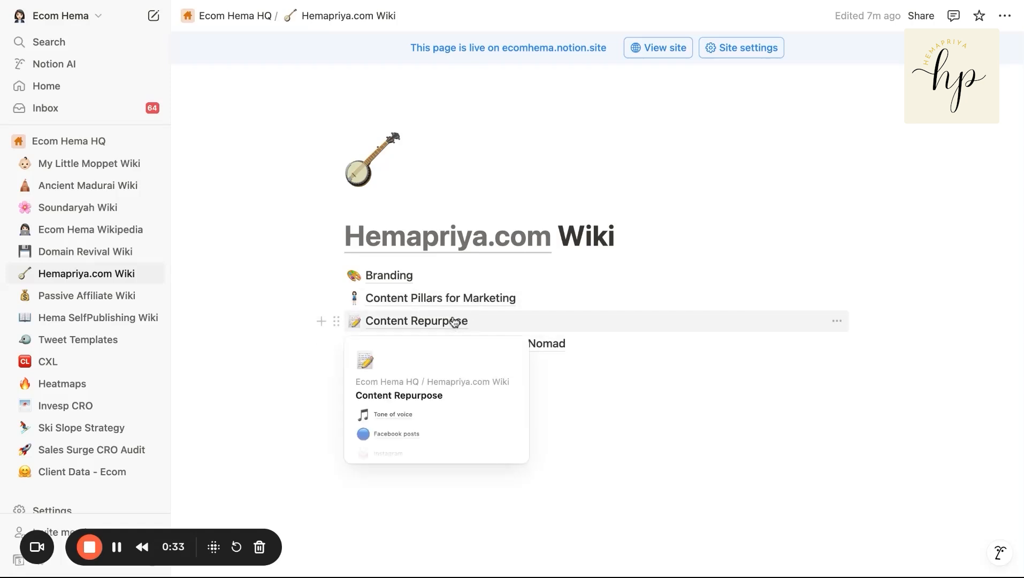
left_click(454, 322)
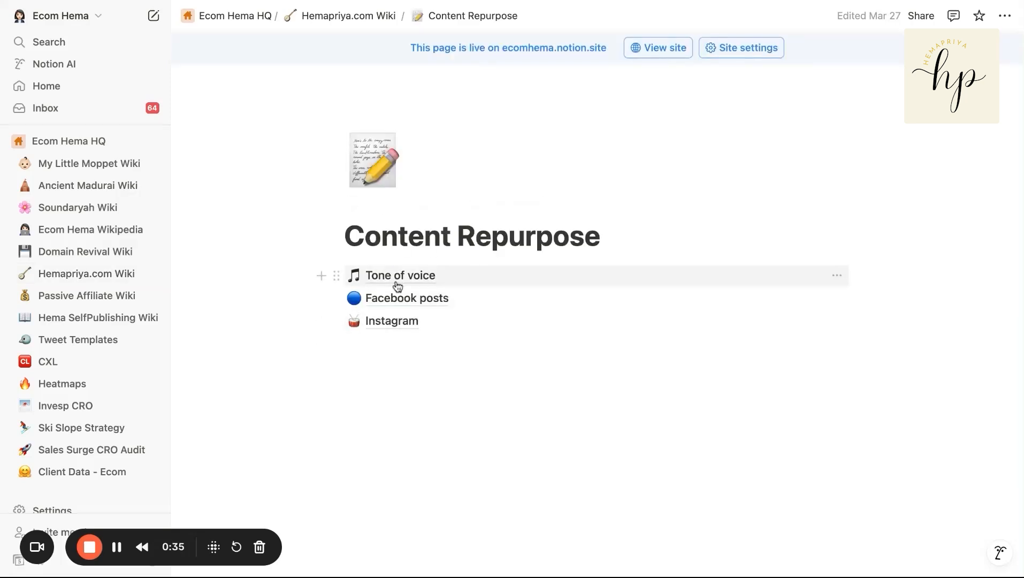
mouse_move(397, 288)
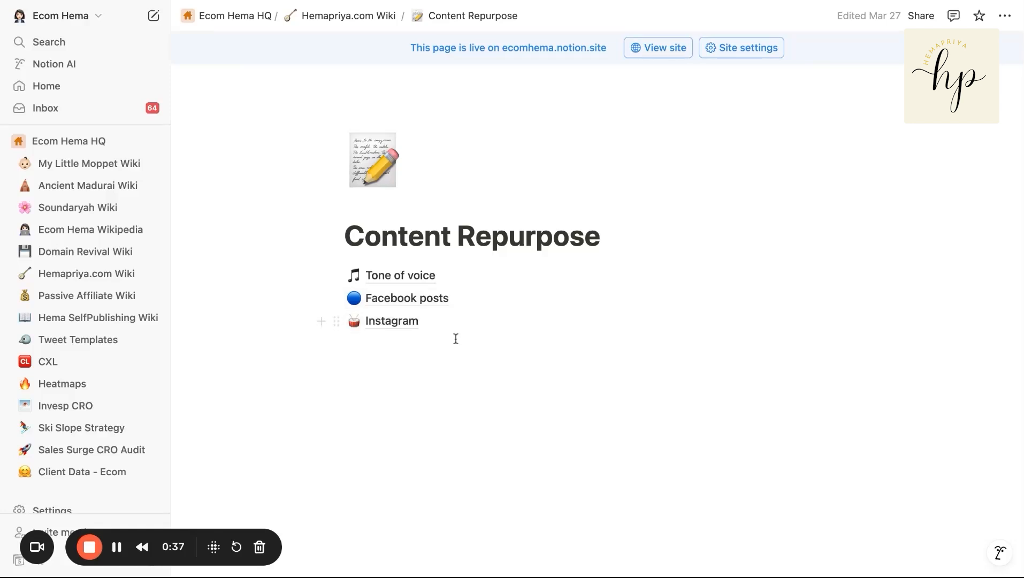
left_click(348, 18)
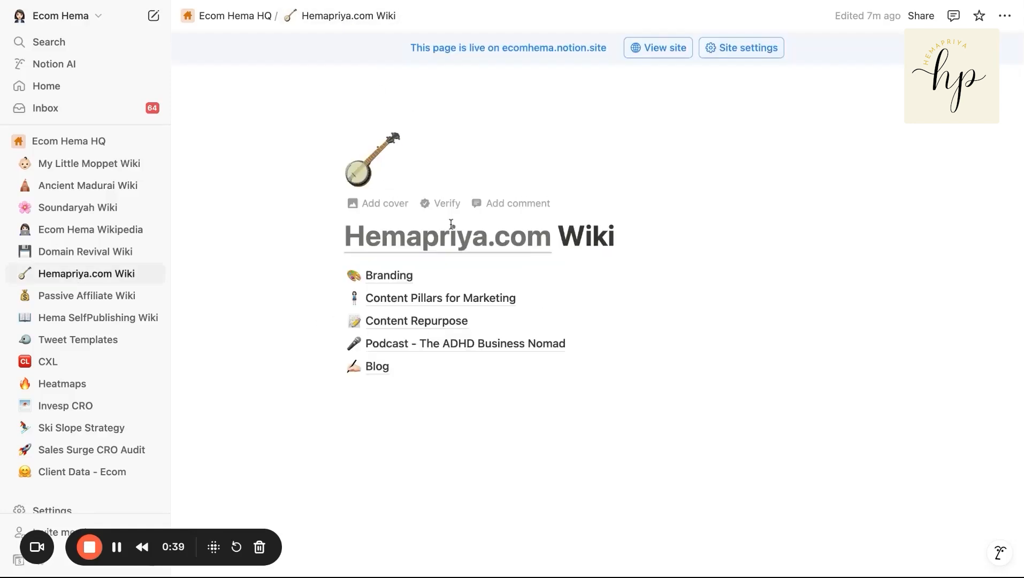
left_click(512, 351)
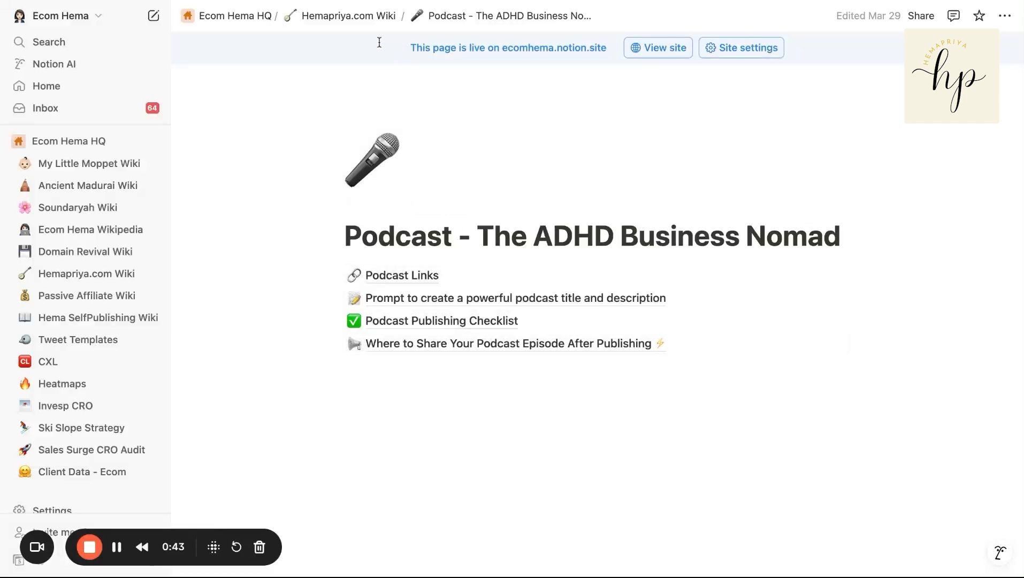
left_click(358, 17)
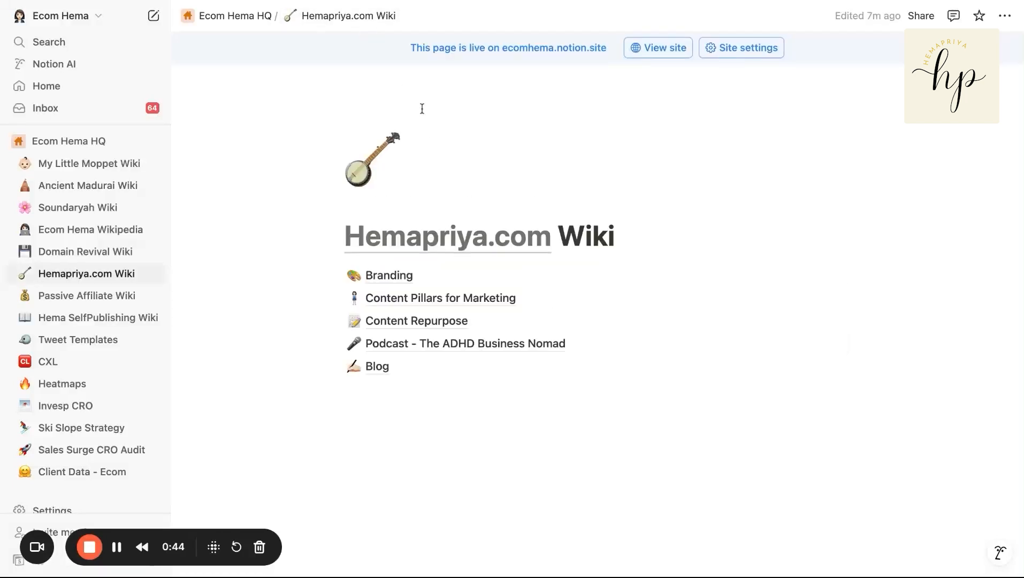
- Open the My Little Moppet Wiki and look at its Lead Magnet and Amazon subpages, returning to the wiki after each
left_click(81, 164)
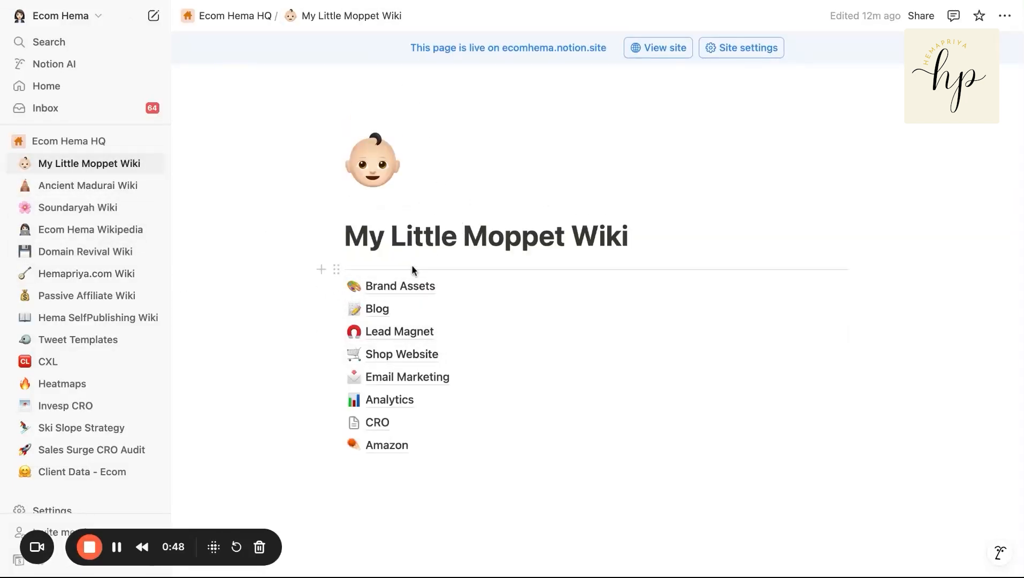
left_click(402, 332)
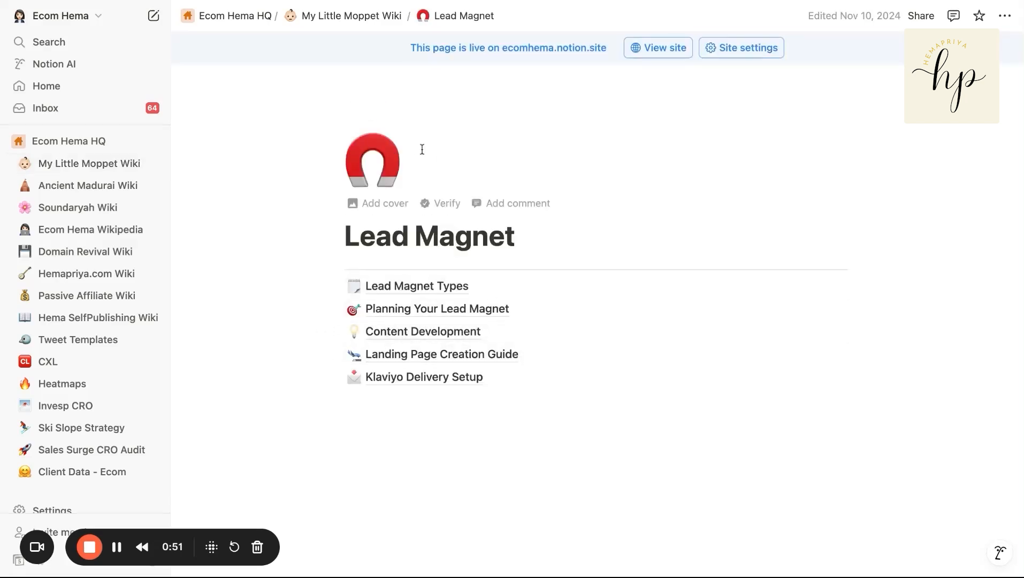
left_click(359, 16)
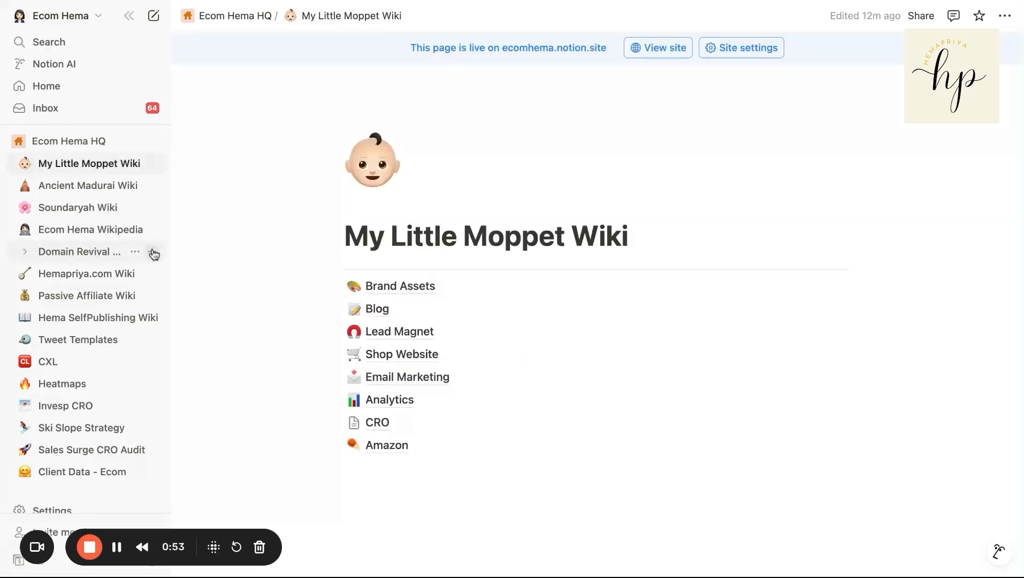
mouse_move(533, 358)
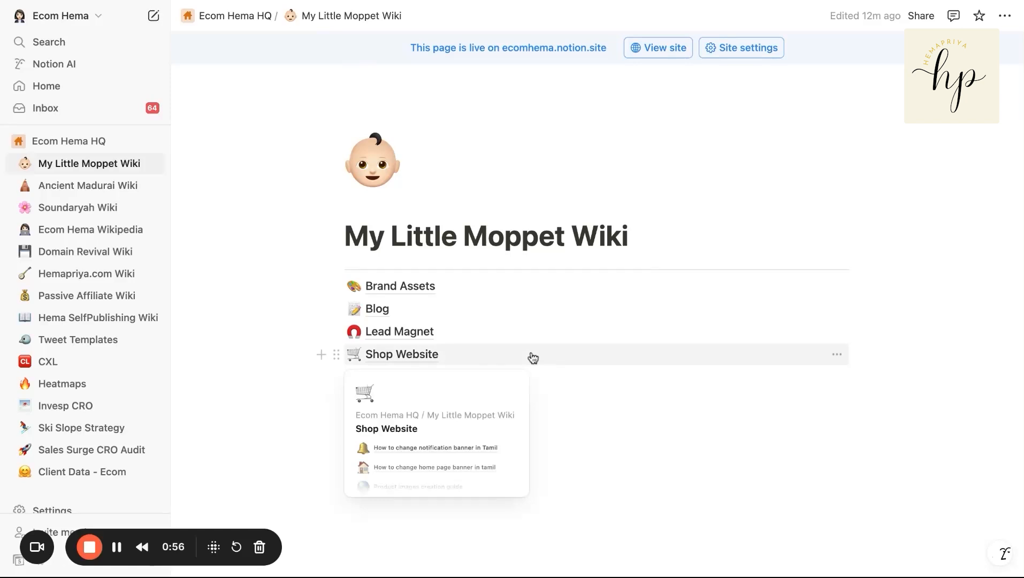
mouse_move(619, 344)
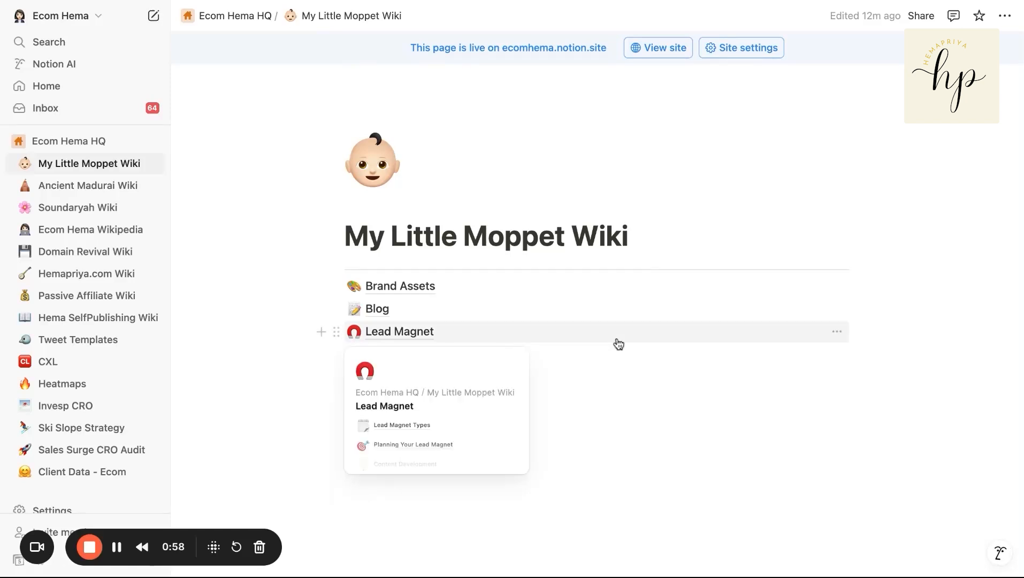
mouse_move(811, 436)
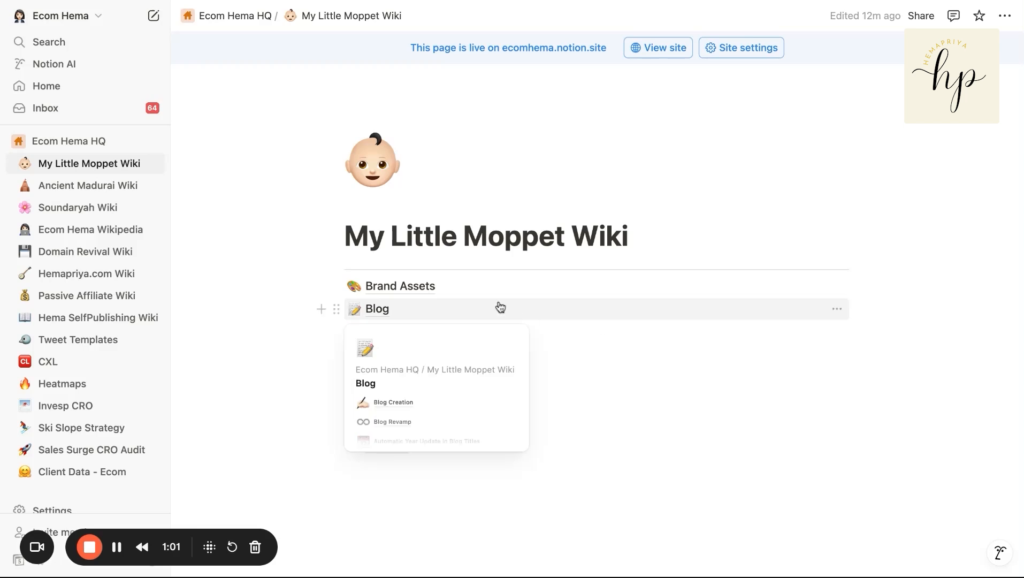
left_click(402, 454)
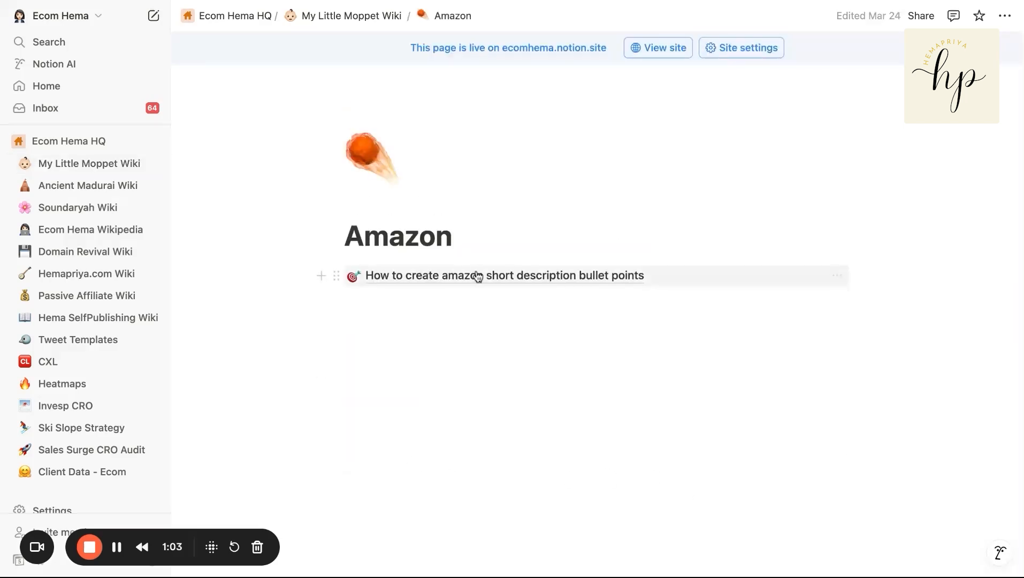
left_click(349, 18)
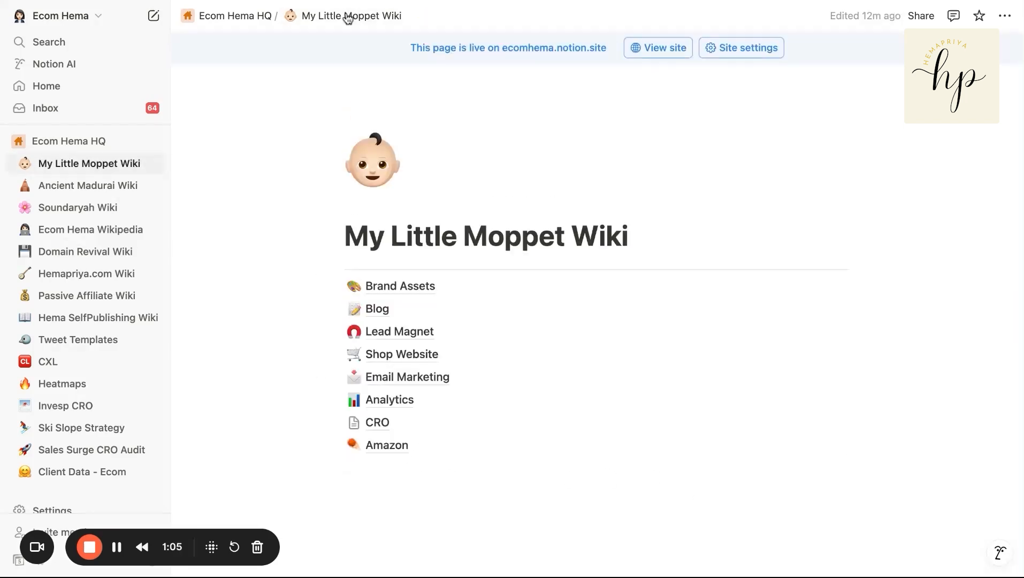
- Open the Domain Revival Wiki and look over its list of subpages
left_click(77, 252)
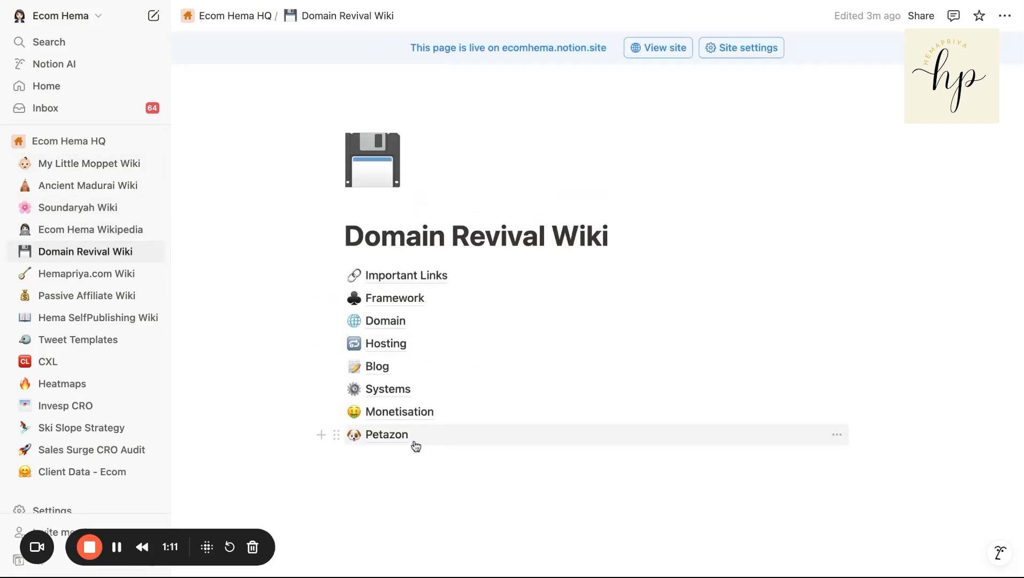
mouse_move(451, 356)
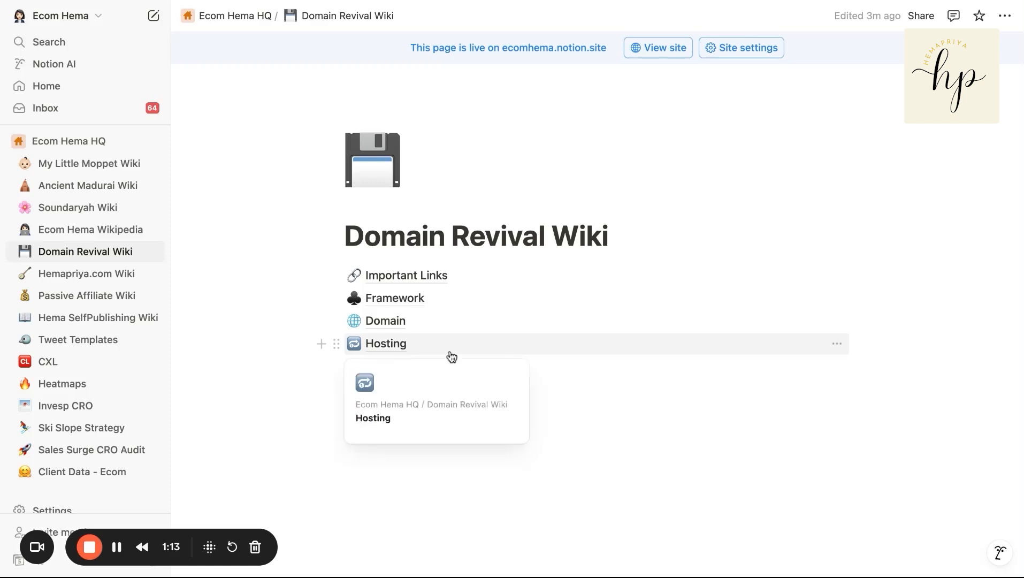
mouse_move(510, 313)
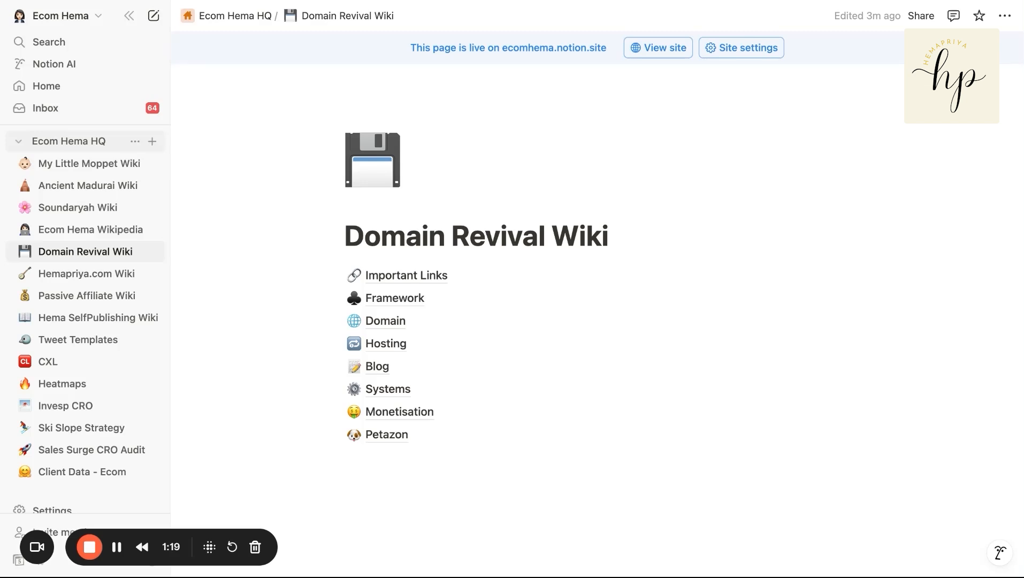
- Add an empty page to the Ecom Hema HQ teamspace
scroll(85, 159, "up", 2)
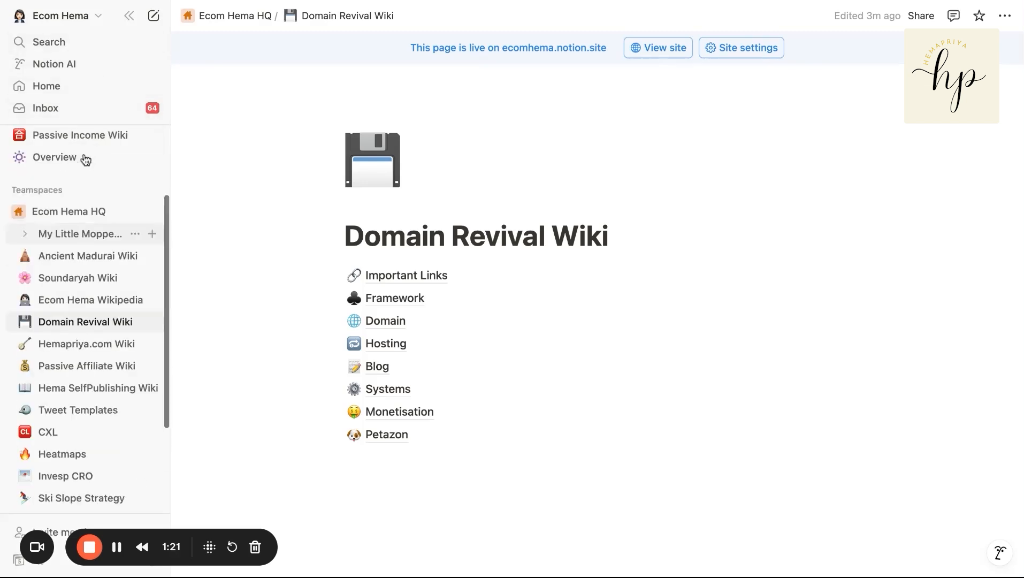
scroll(85, 160, "up", 2)
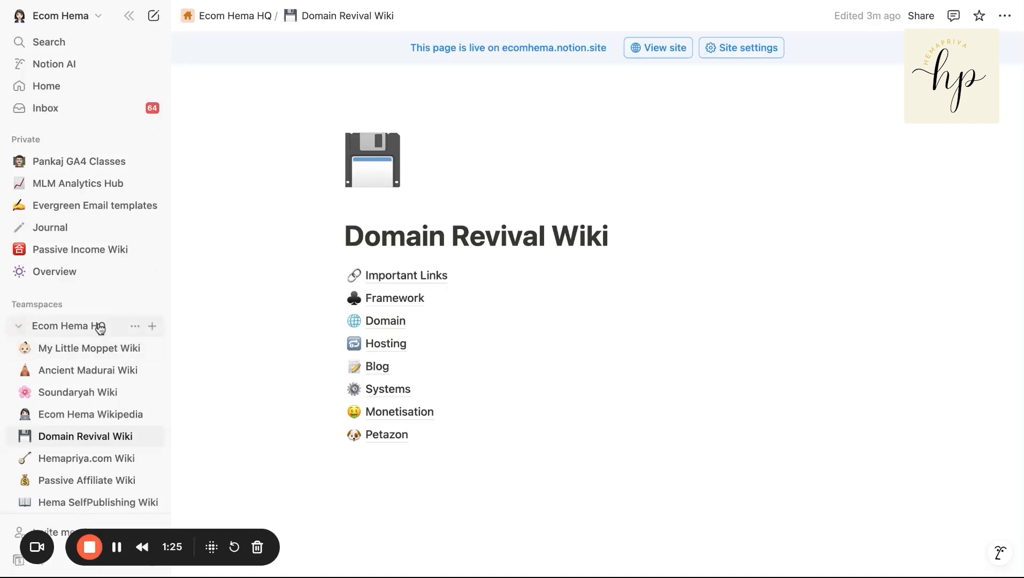
scroll(105, 359, "down", 2)
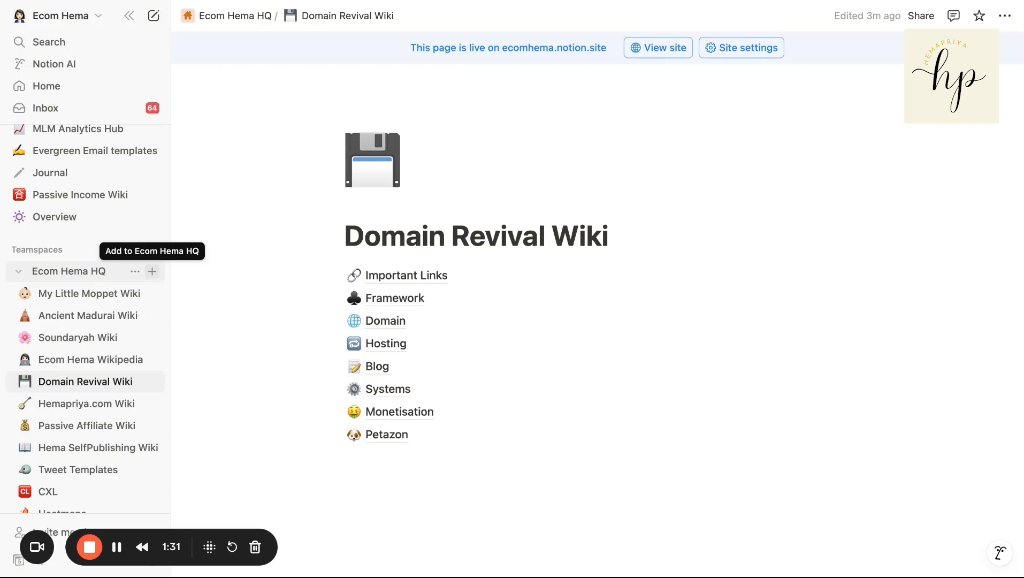
scroll(125, 205, "up", 2)
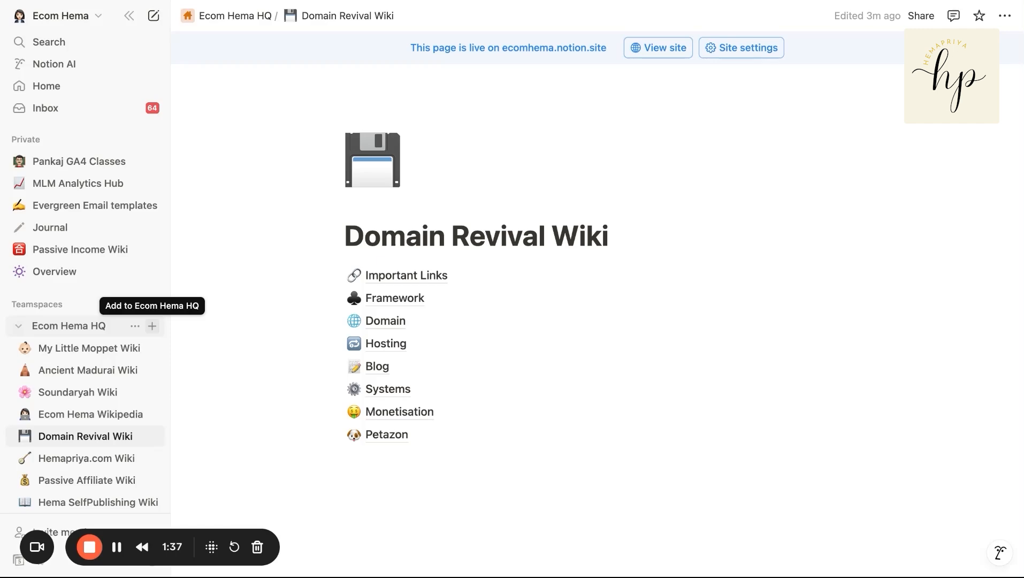
left_click(154, 327)
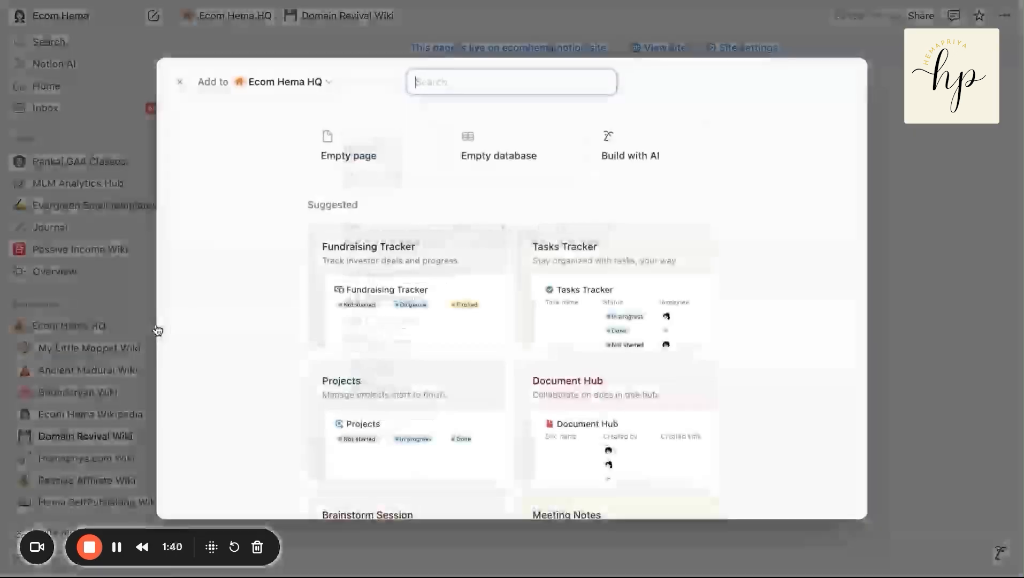
left_click(396, 151)
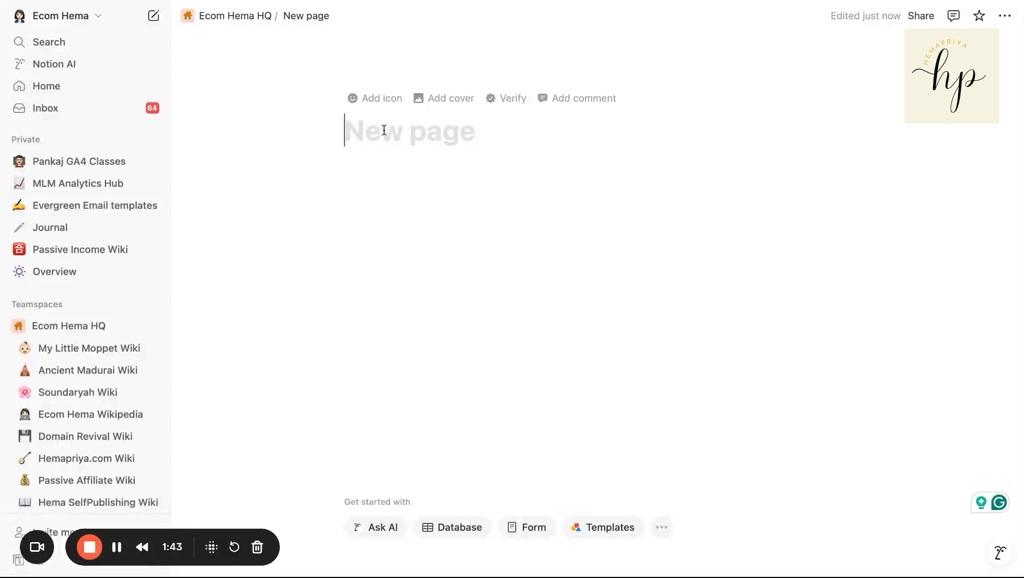
- Title the new page "Your company name wiki"
type("Your ")
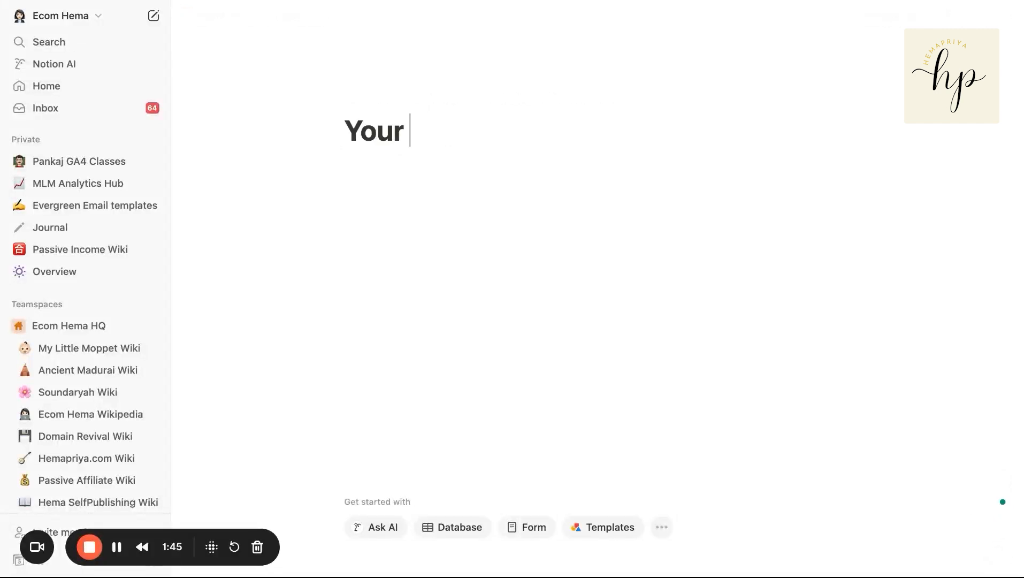
type("company n")
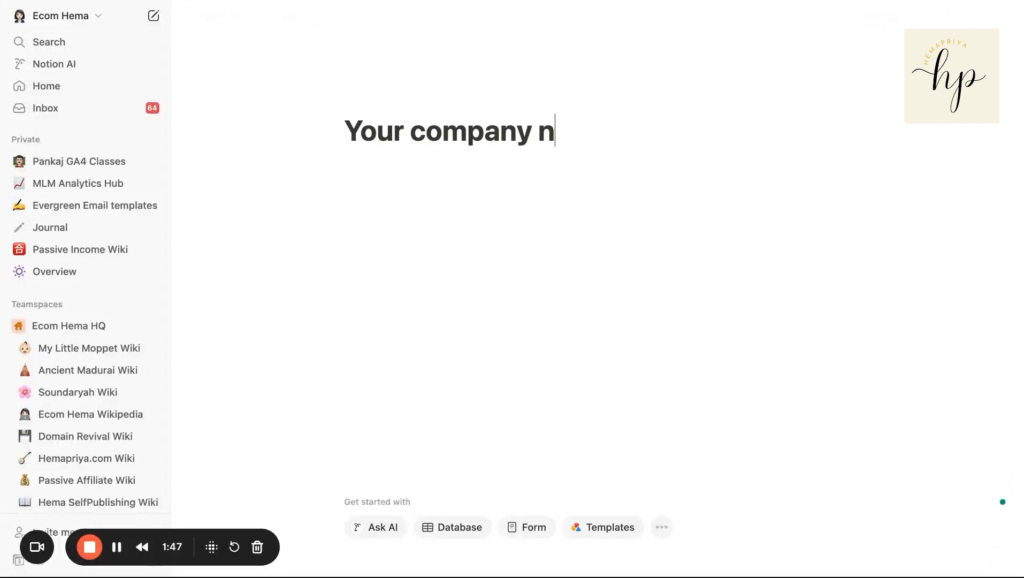
key("BackSpace")
key("BackSpace")
key("BackSpace")
key("BackSpace")
key("BackSpace")
key("BackSpace")
key("BackSpace")
key("BackSpace")
key("BackSpace")
type("com")
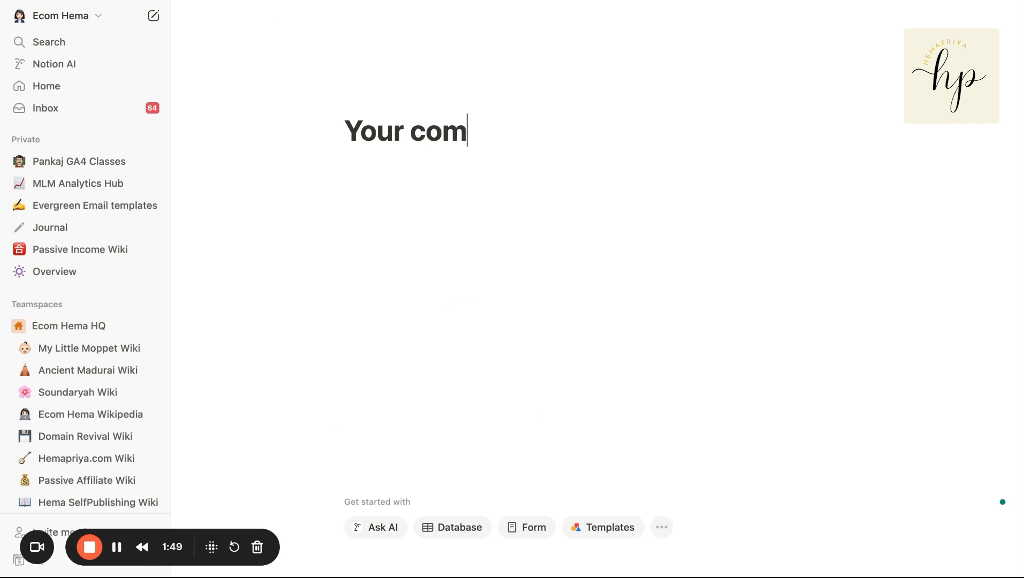
type("pany name ")
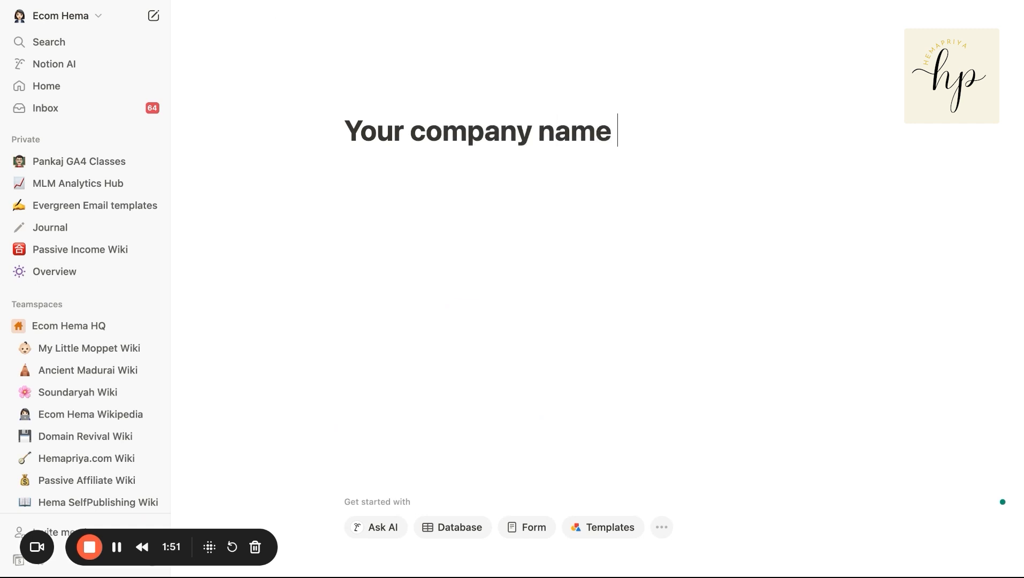
type("wiki")
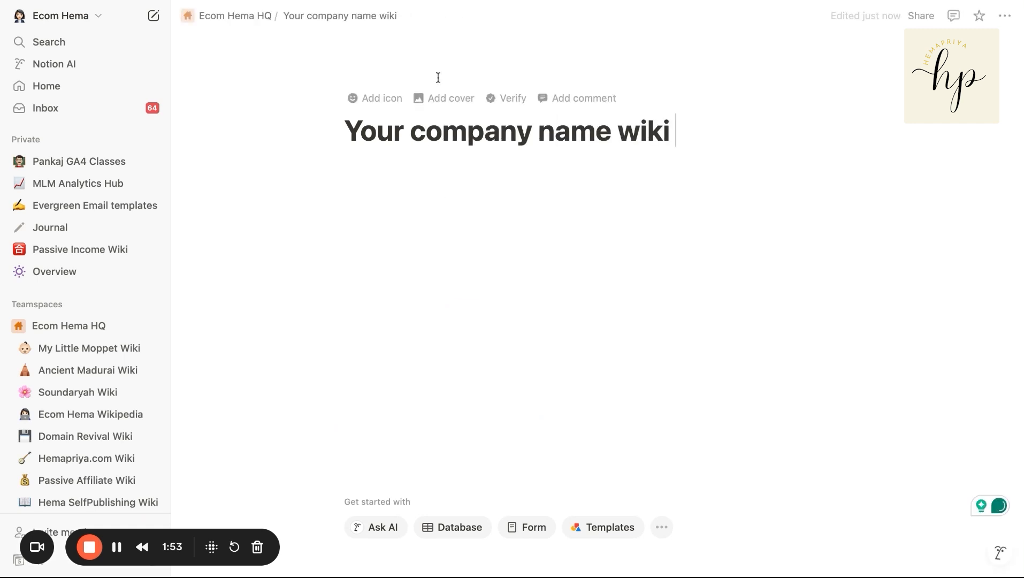
- Add an icon to the page, keeping the randomly assigned emoji, and capitalise "Wiki" in the title
left_click(382, 99)
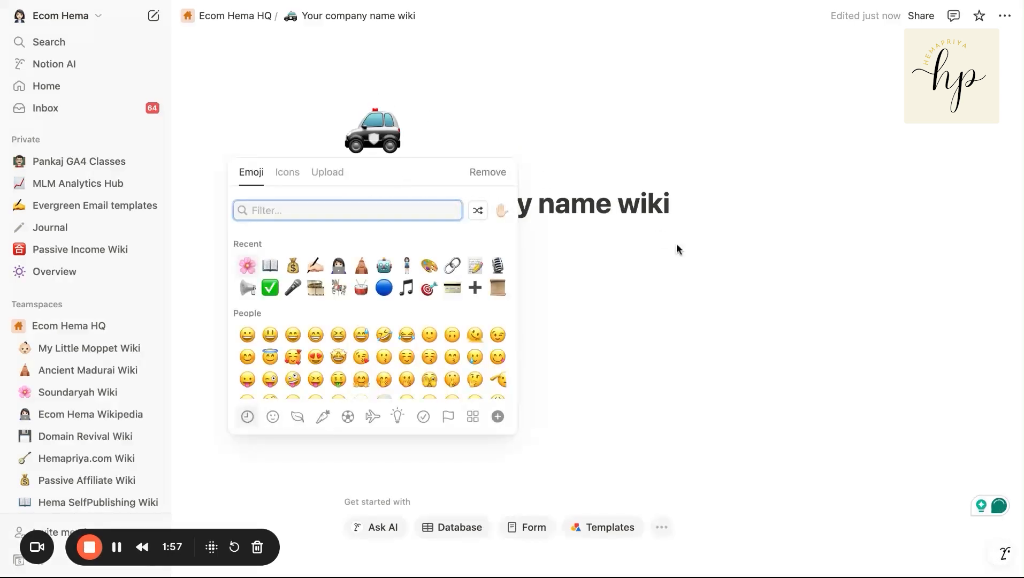
left_click(642, 207)
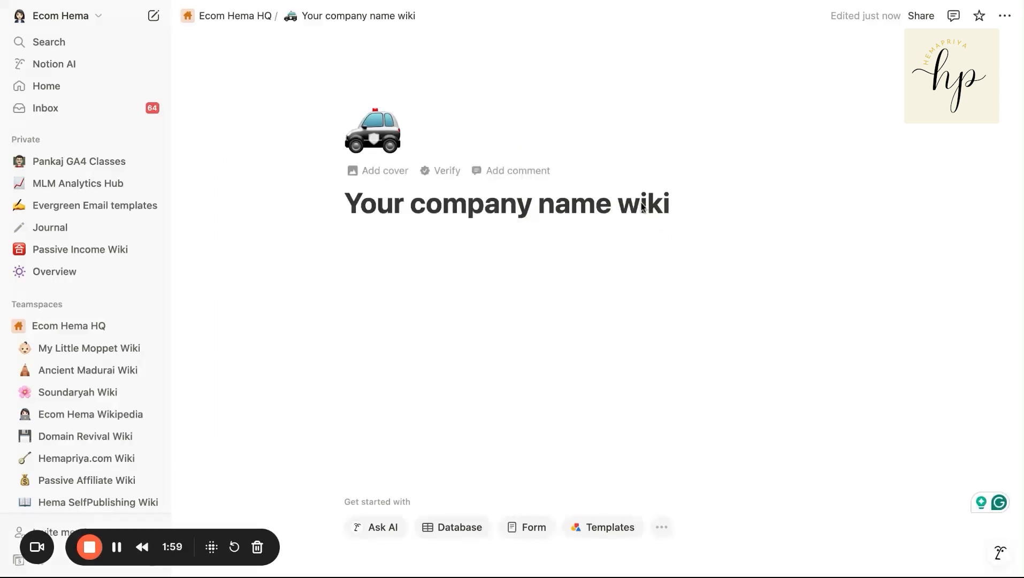
key("BackSpace")
type("W")
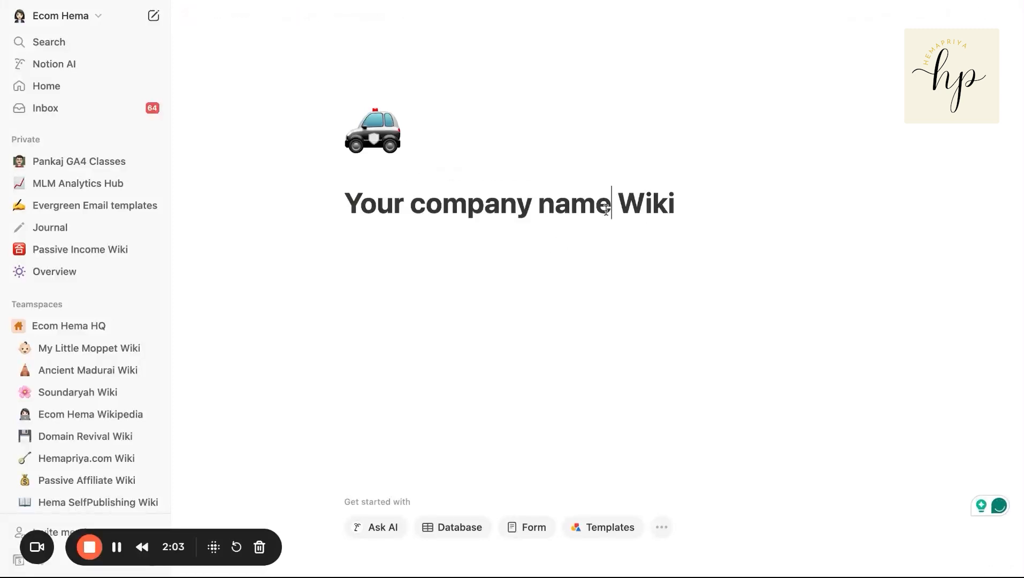
- Enclose "Your company name" in curly braces in the page title and move to the empty page body
type("}")
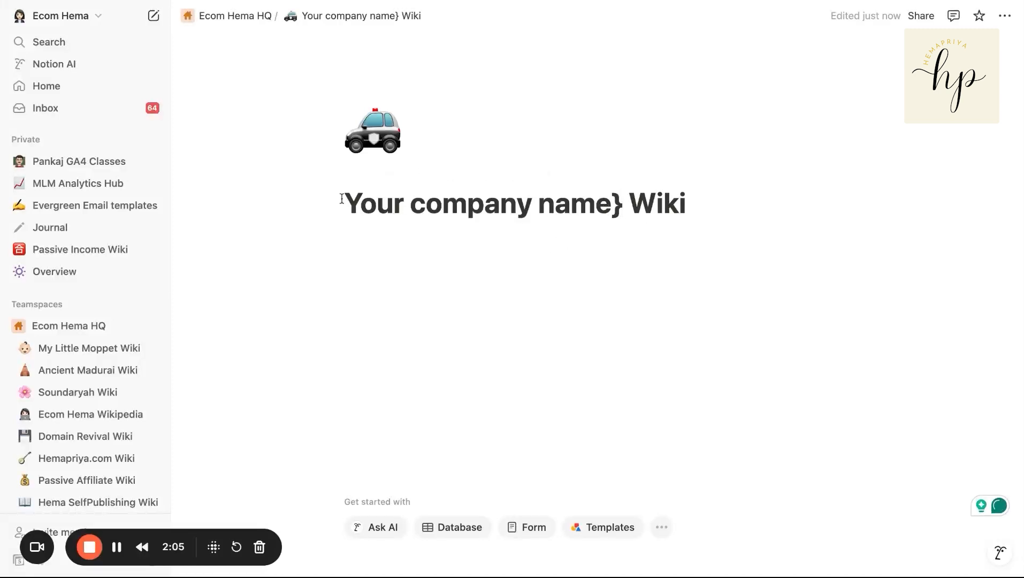
type("{")
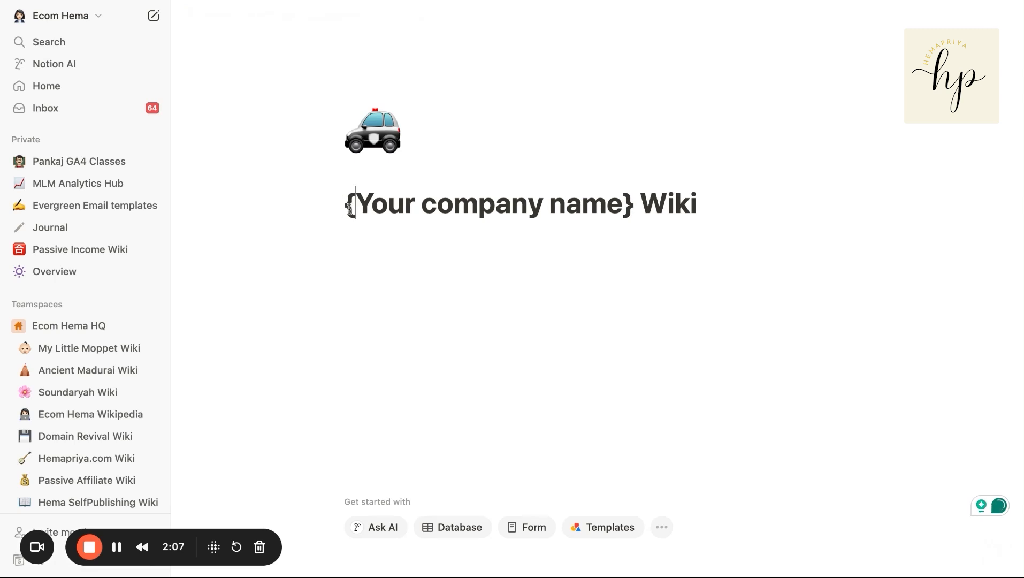
left_click(353, 236)
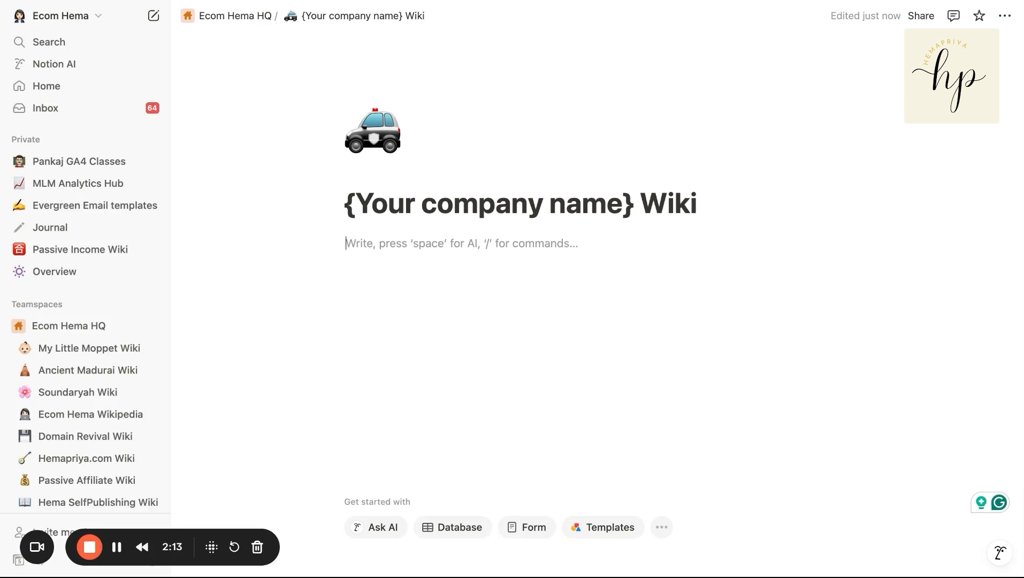
- Add a subpage to the company wiki and title it "Branding Assets"
type("/")
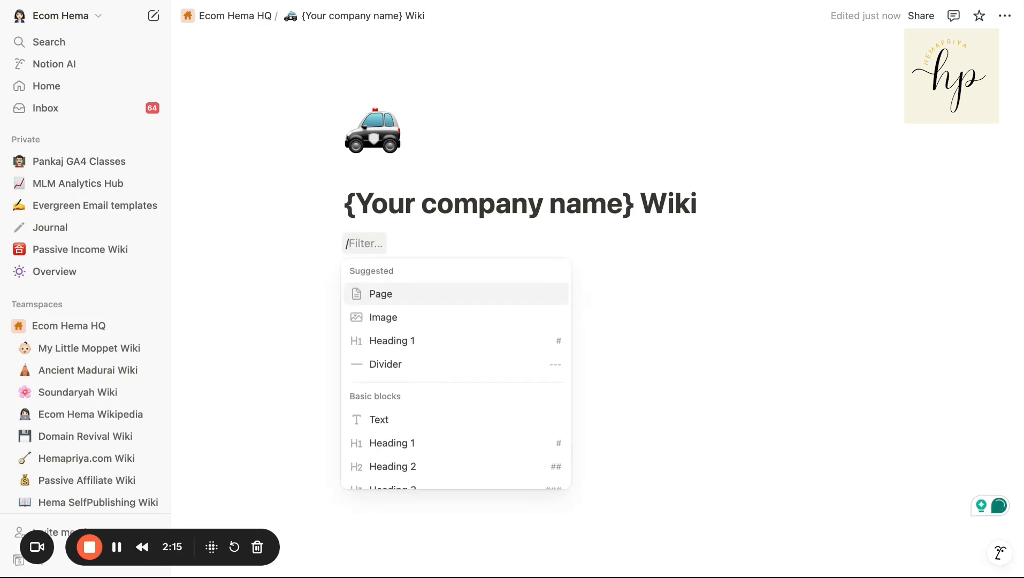
type("page")
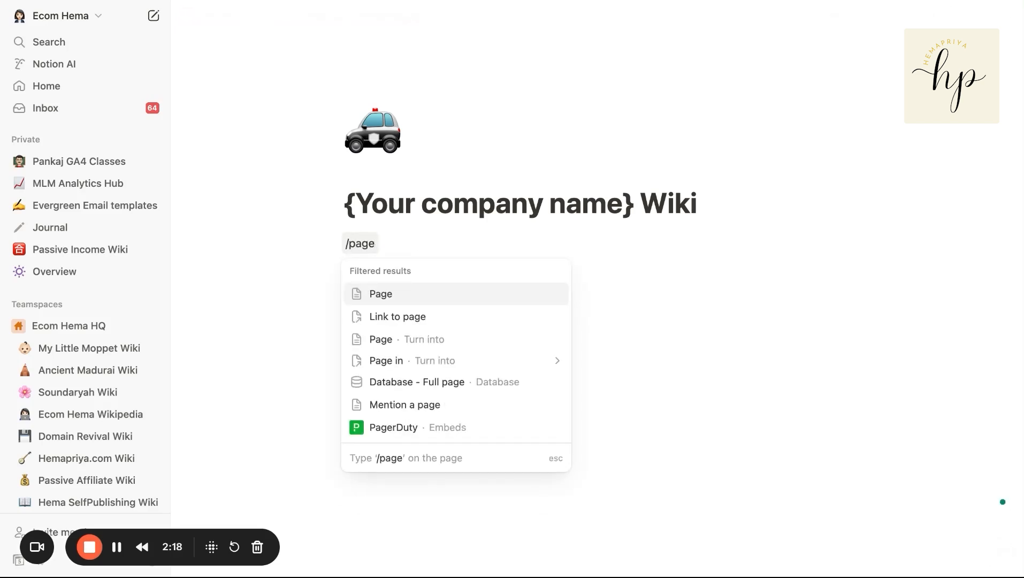
key("Return")
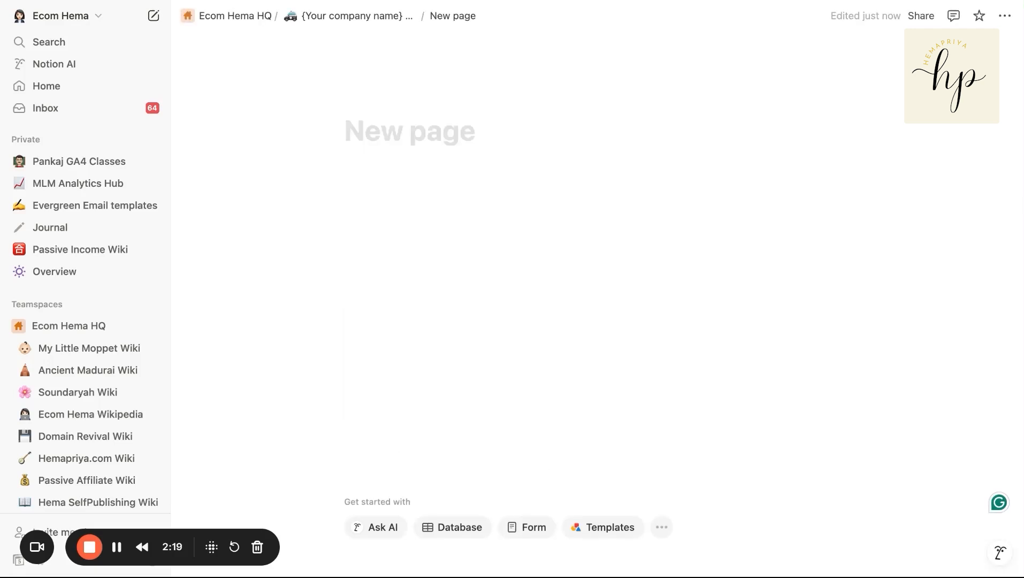
type("Branding")
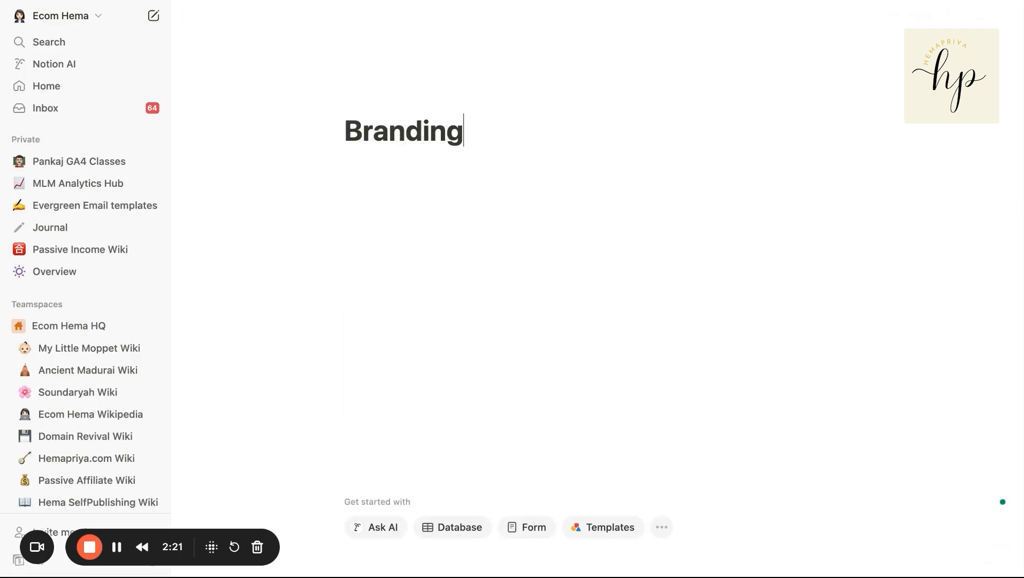
type(" Assets")
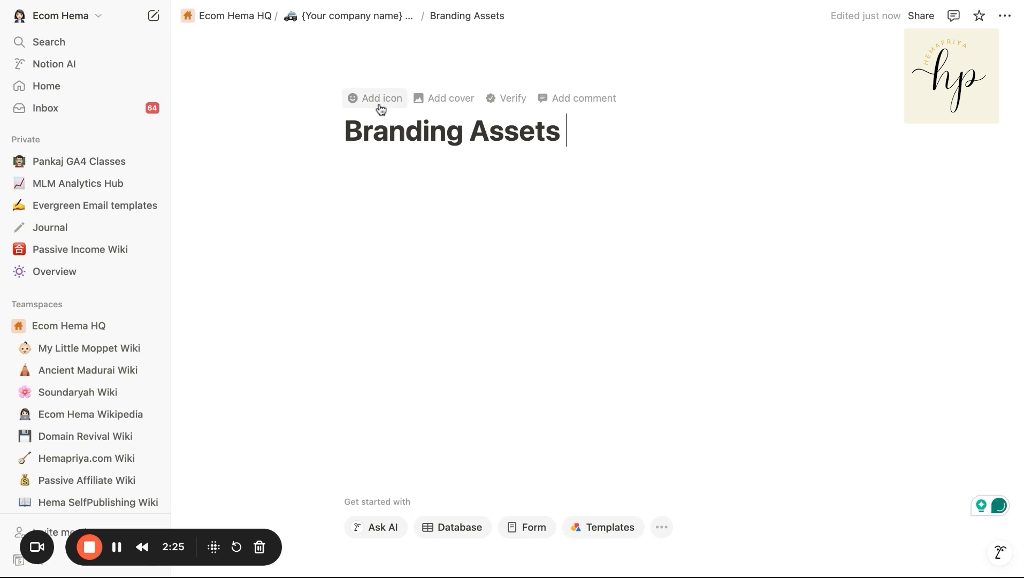
- Give the Branding Assets page the artist palette emoji as its icon and return to the {Your company name} Wiki page
left_click(380, 104)
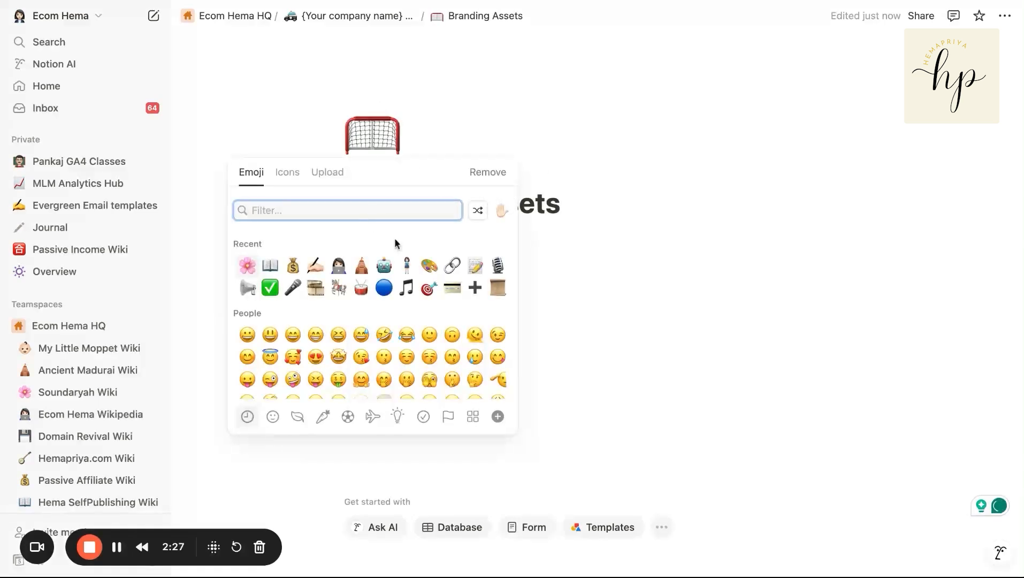
left_click(429, 265)
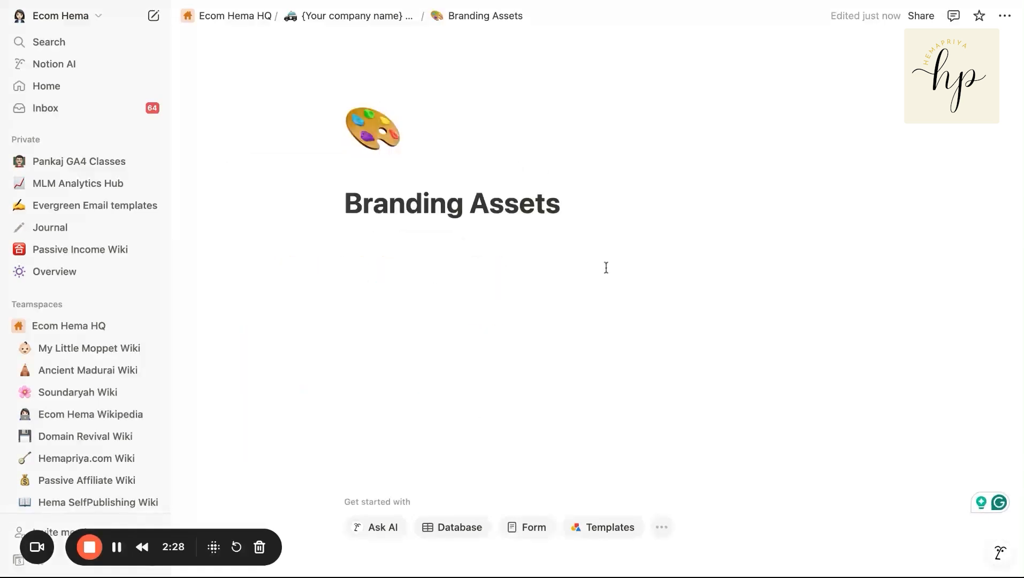
left_click(372, 27)
left_click(400, 264)
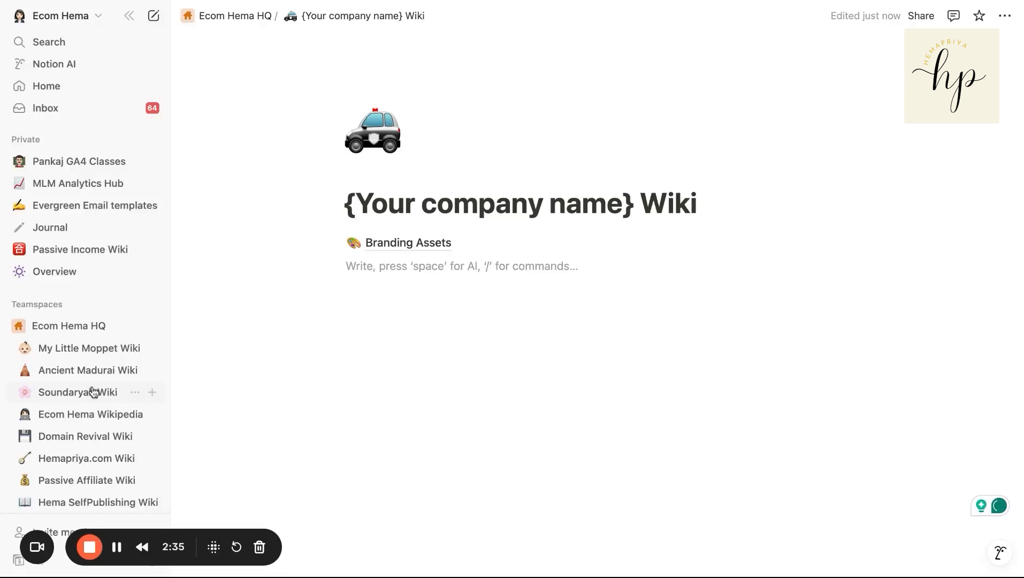
- Look over the sections of the Ecom Hema Wikipedia and the subpage list of the My Little Moppet Wiki
left_click(91, 413)
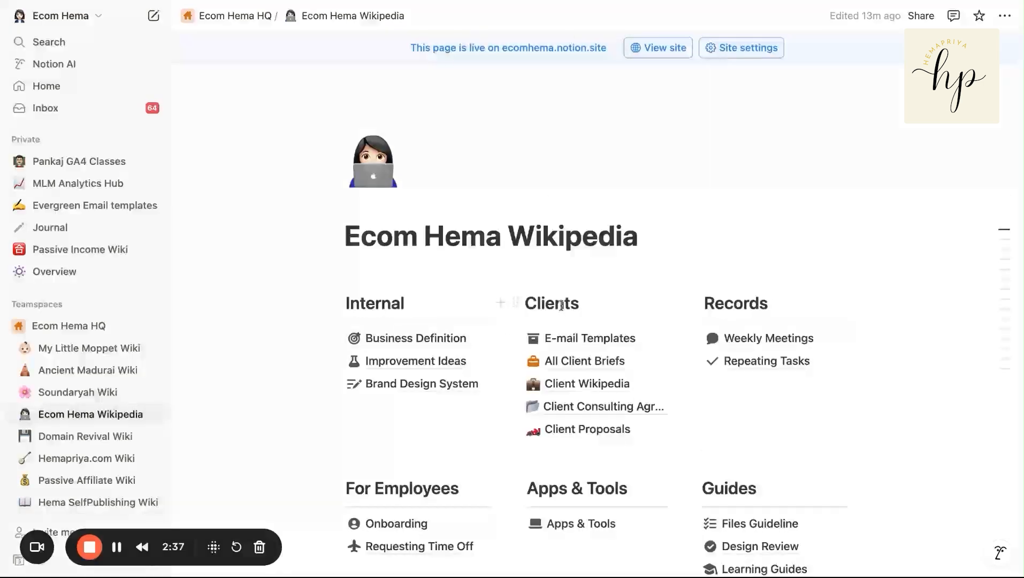
scroll(890, 324, "down", 3)
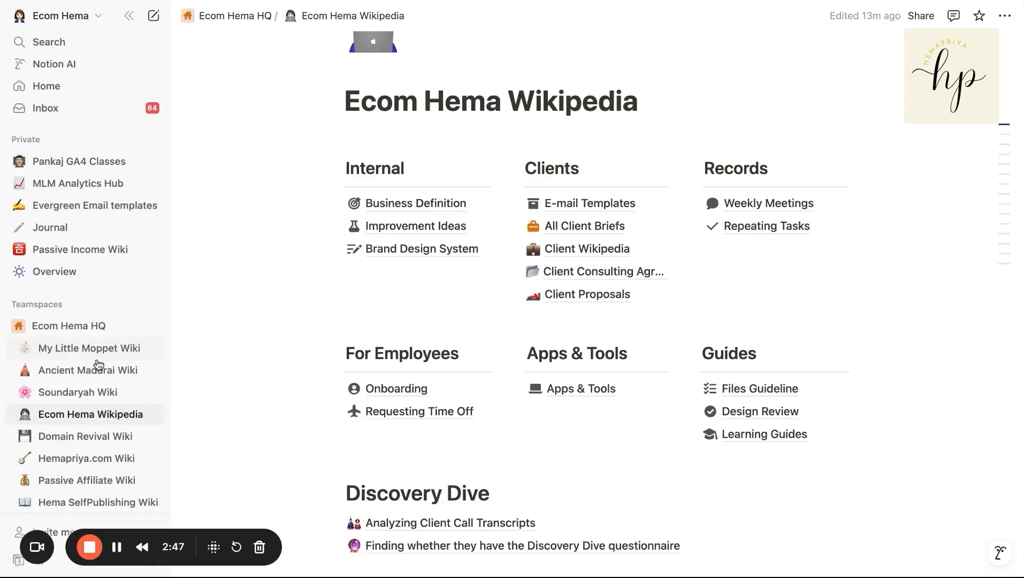
left_click(89, 351)
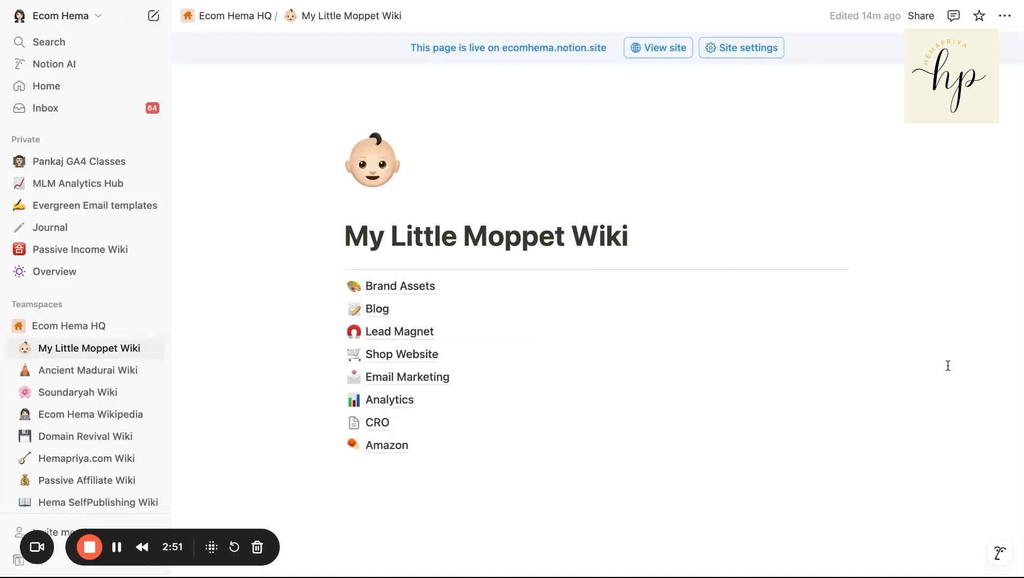
- Reopen the {Your company name} Wiki and add a subpage titled "blog" below Branding Assets
scroll(96, 416, "down", 5)
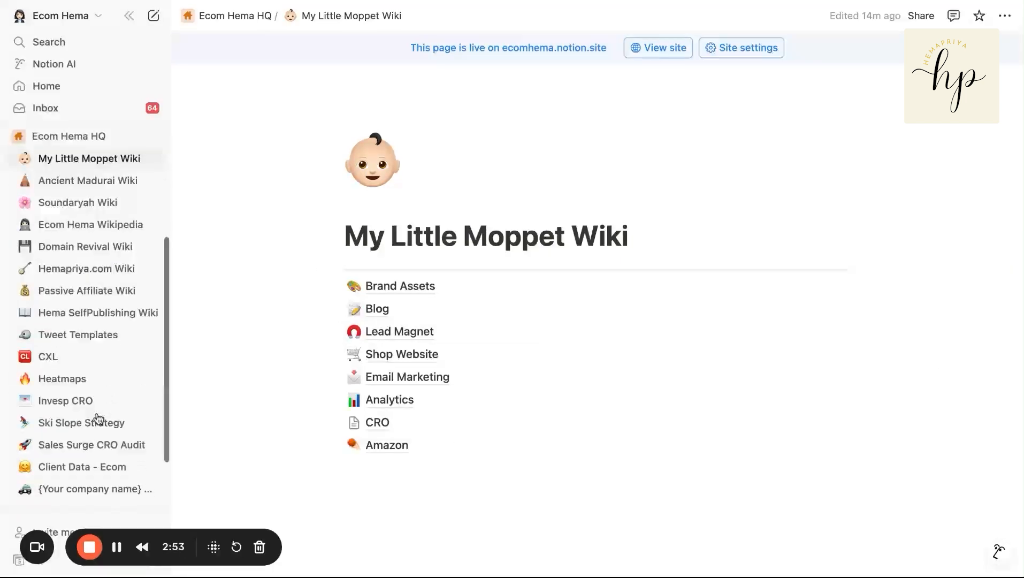
left_click(96, 406)
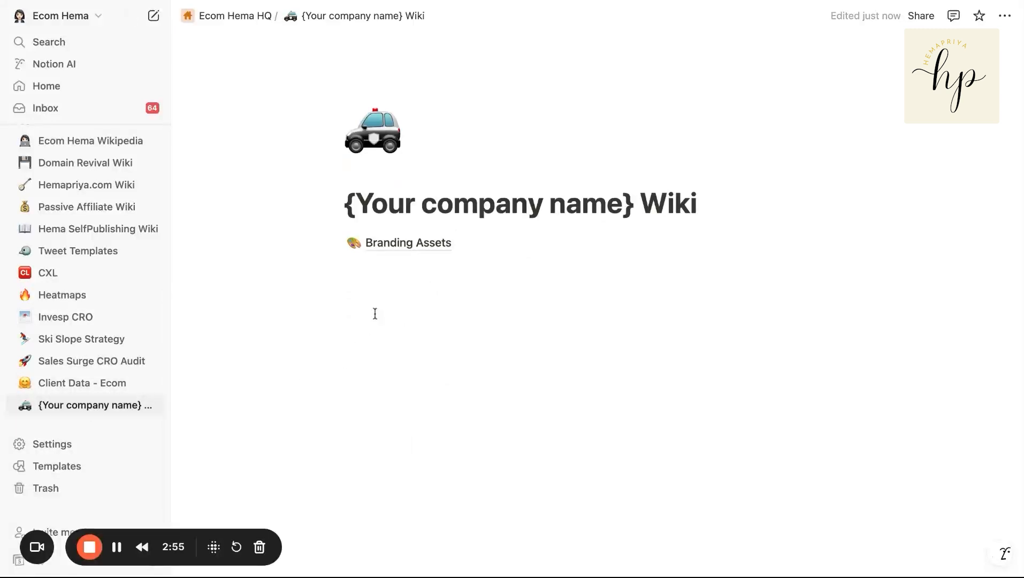
left_click(360, 269)
type("/")
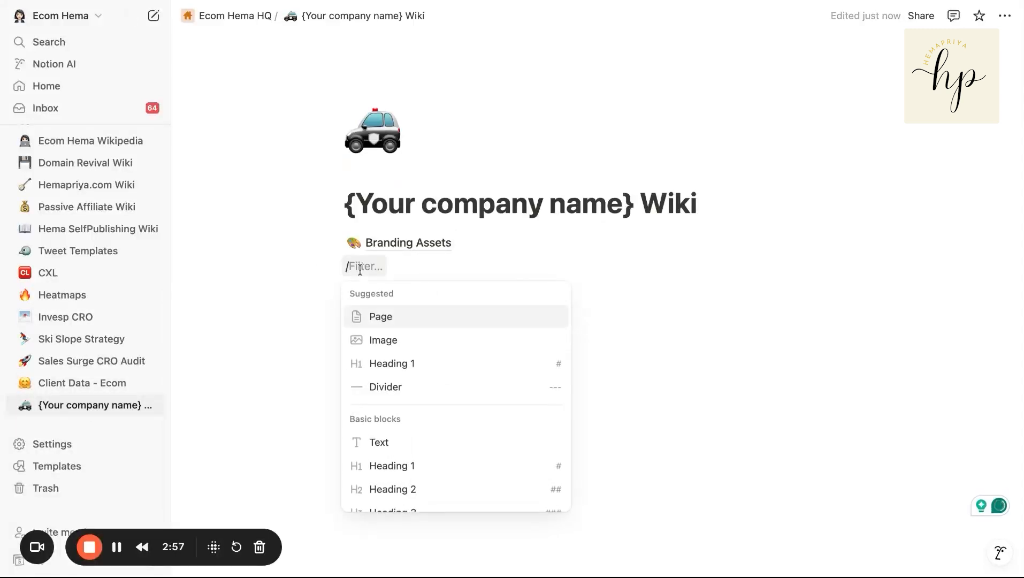
type("page")
key("Return")
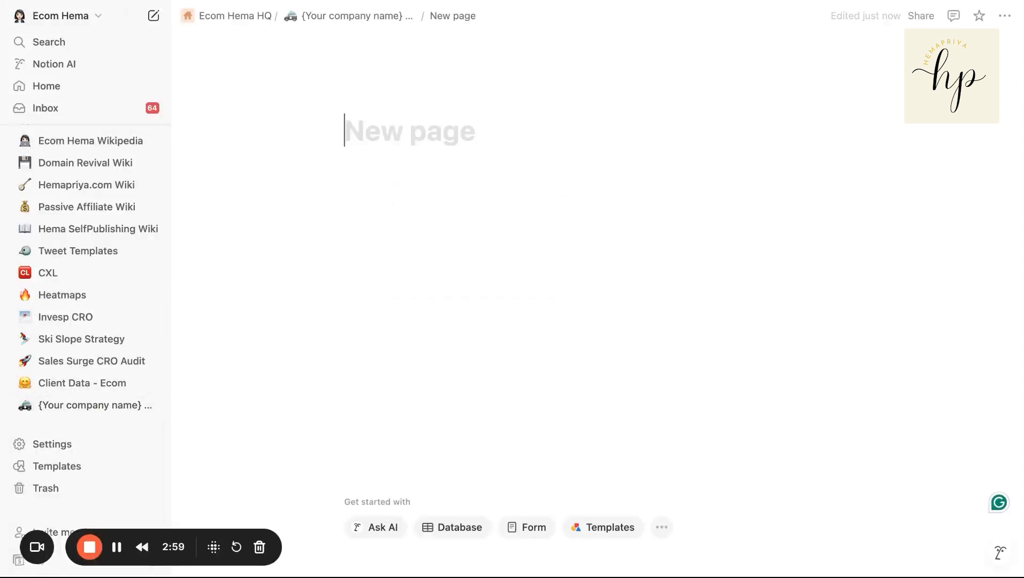
type("blog")
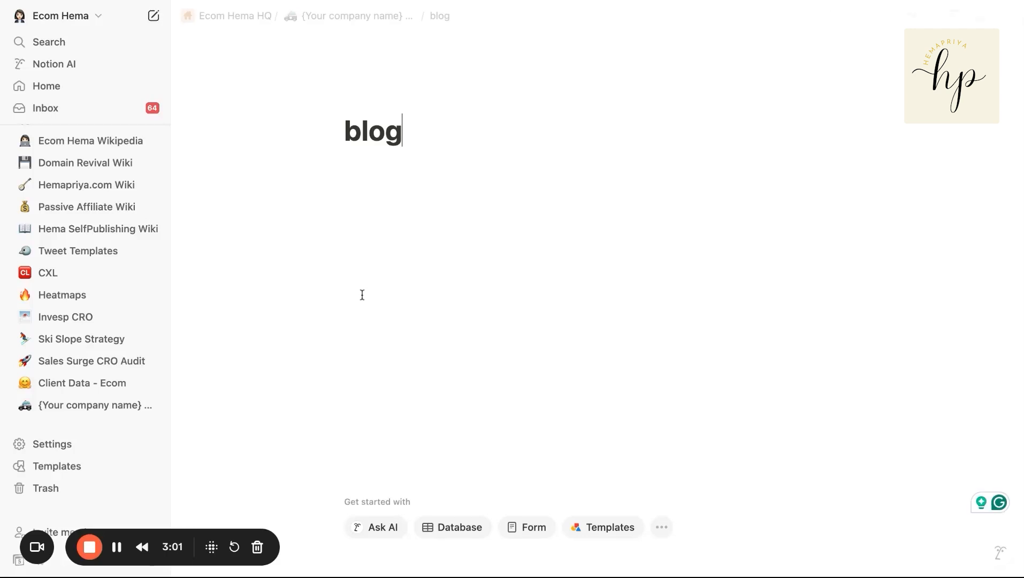
- Add a nested page inside the blog page and title it "content pillars"
key("Return")
type("/co")
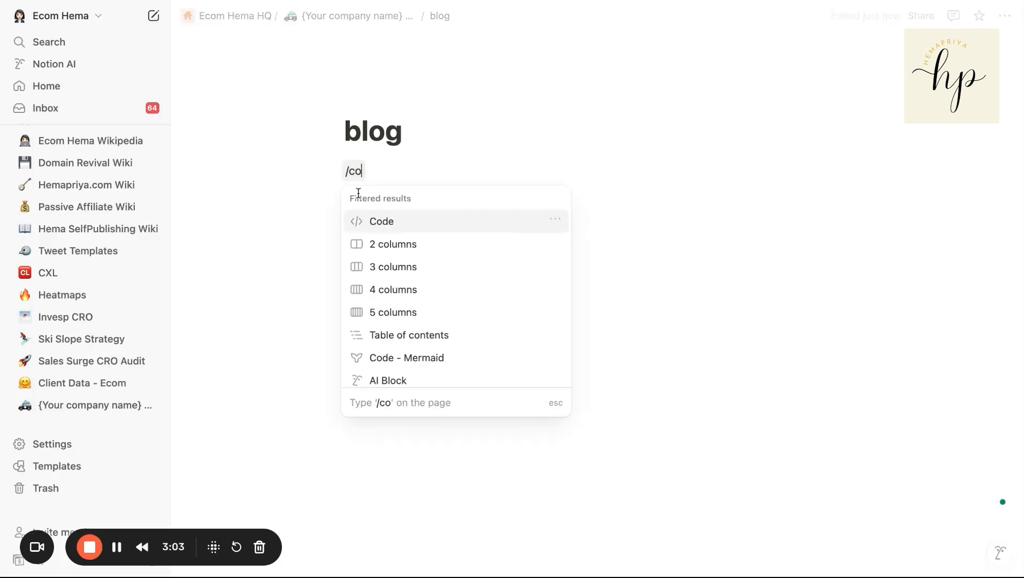
key("BackSpace")
key("BackSpace")
type("page")
key("Return")
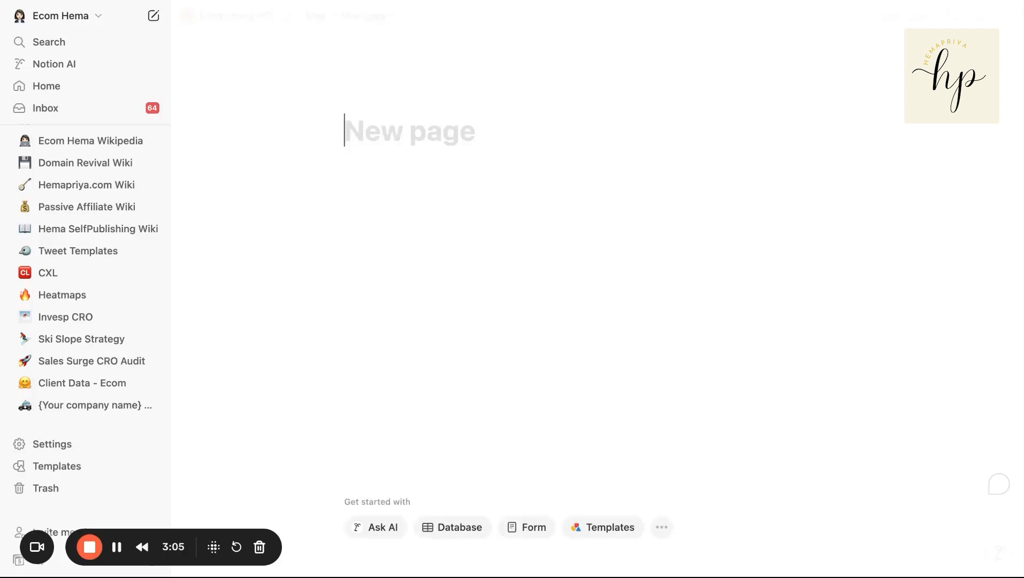
type("content ")
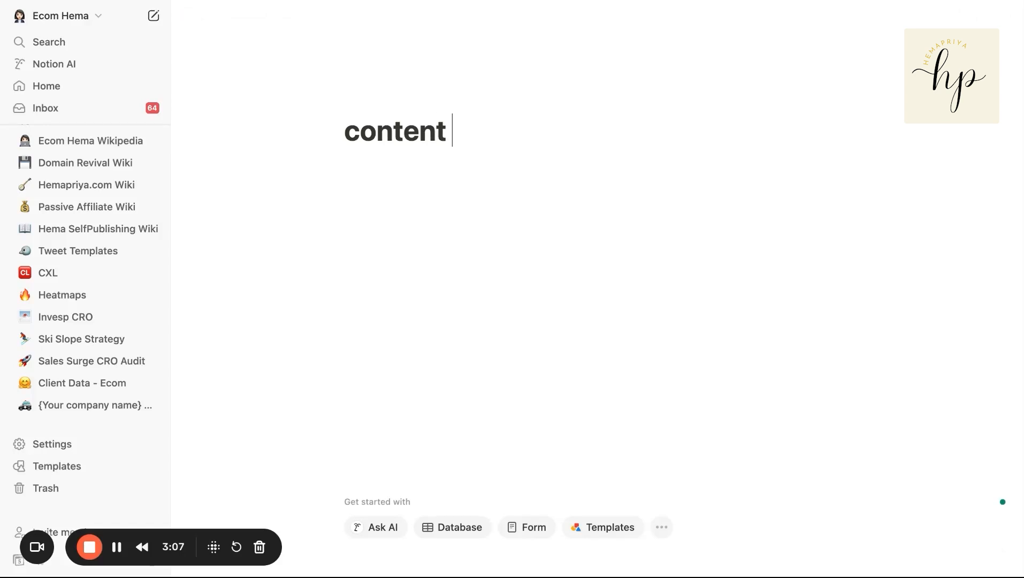
type("pillars")
key("Return")
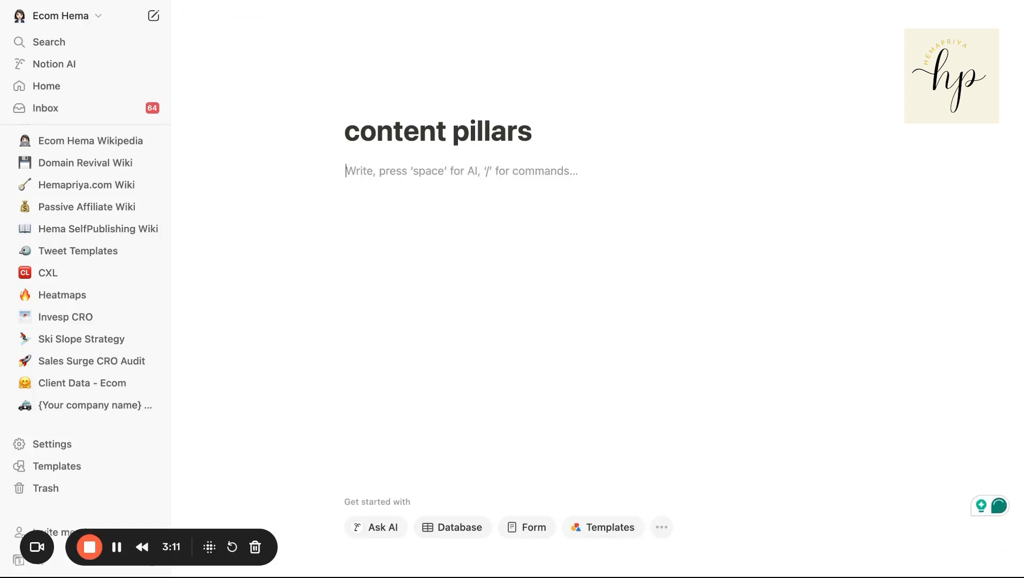
- Capitalise both words of the nested page's title so it reads "Content Pillars"
left_click(355, 130)
key("BackSpace")
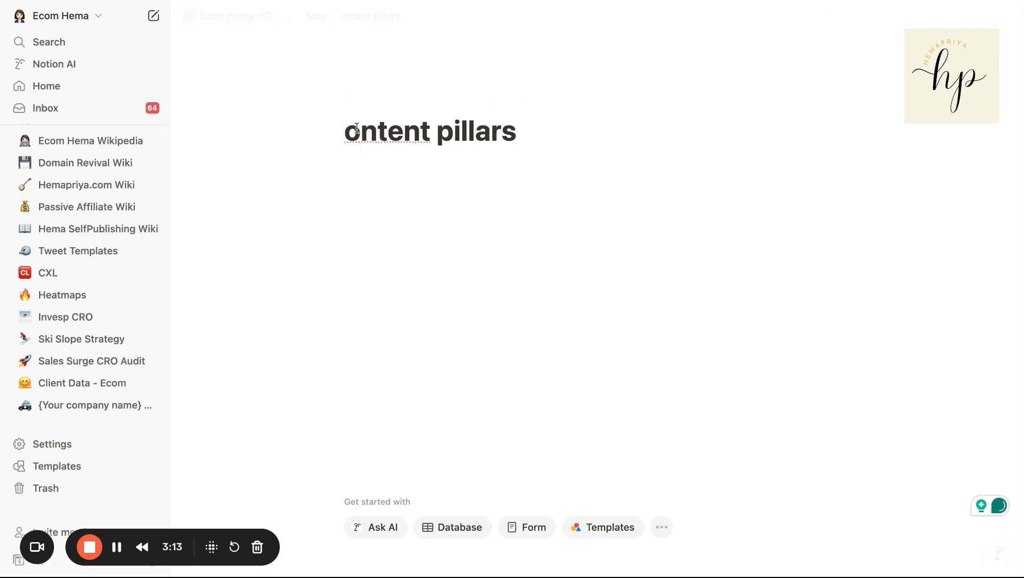
type("C")
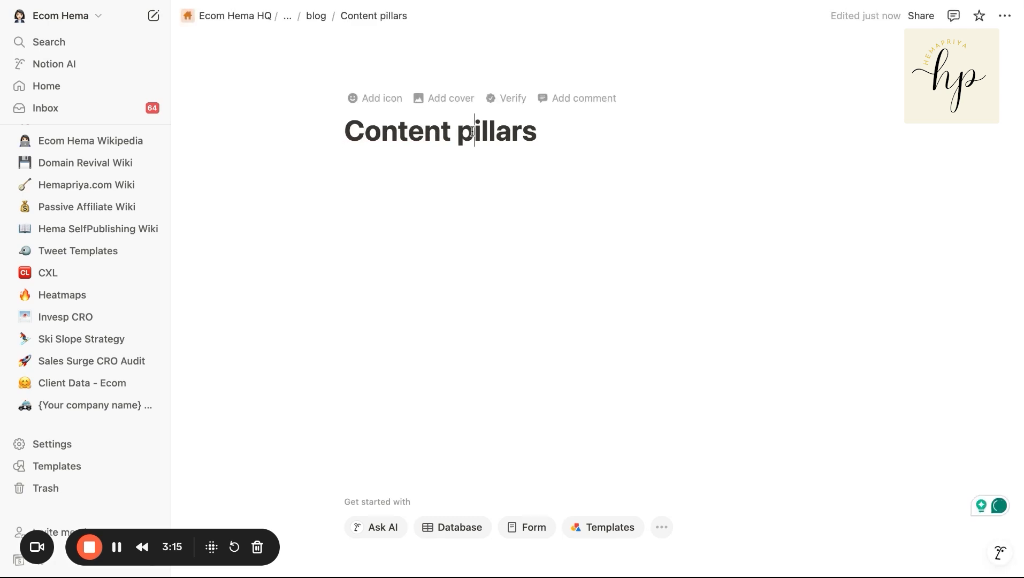
key("BackSpace")
type("P")
left_click(451, 170)
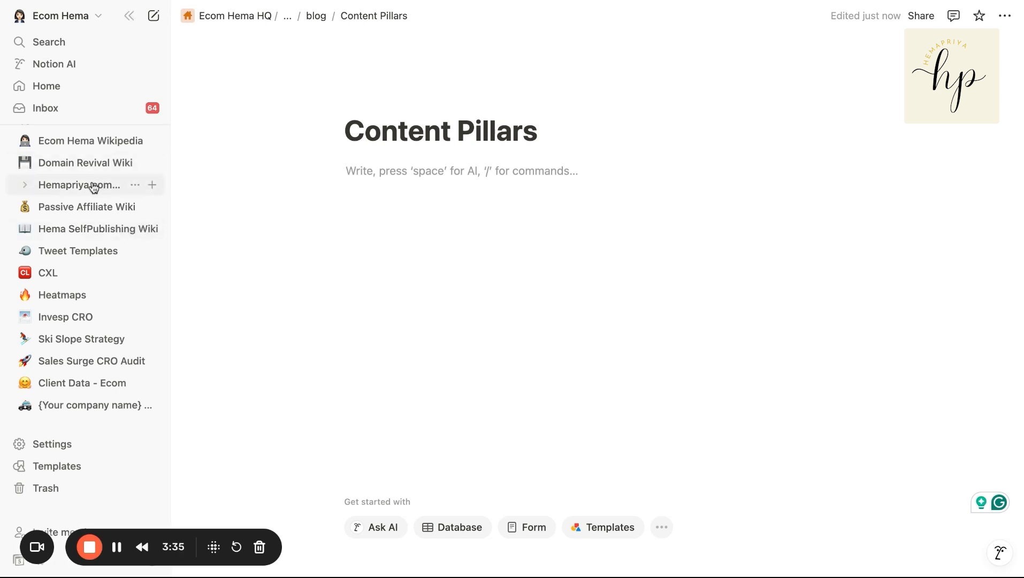
- Open the Blog page of the My Little Moppet Wiki and look over its Blog Creation subpage and the other subpages
scroll(62, 210, "up", 2)
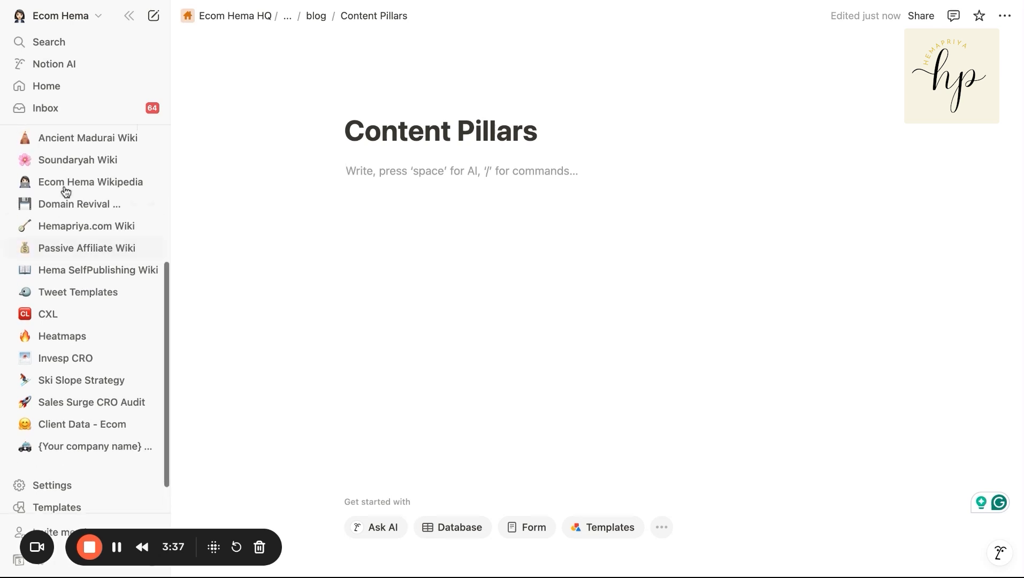
scroll(57, 127, "up", 3)
left_click(91, 175)
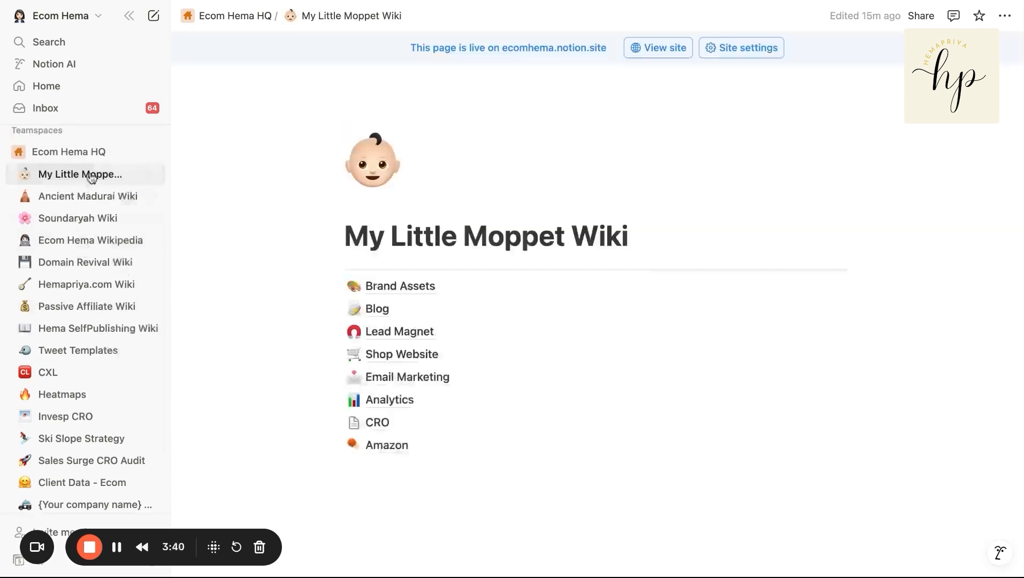
left_click(388, 315)
left_click(418, 288)
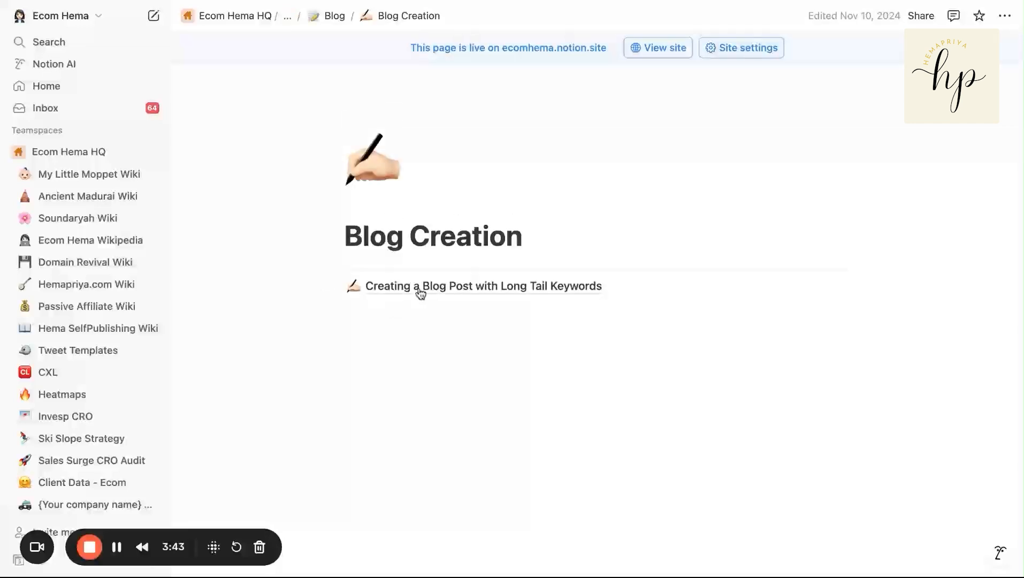
left_click(326, 17)
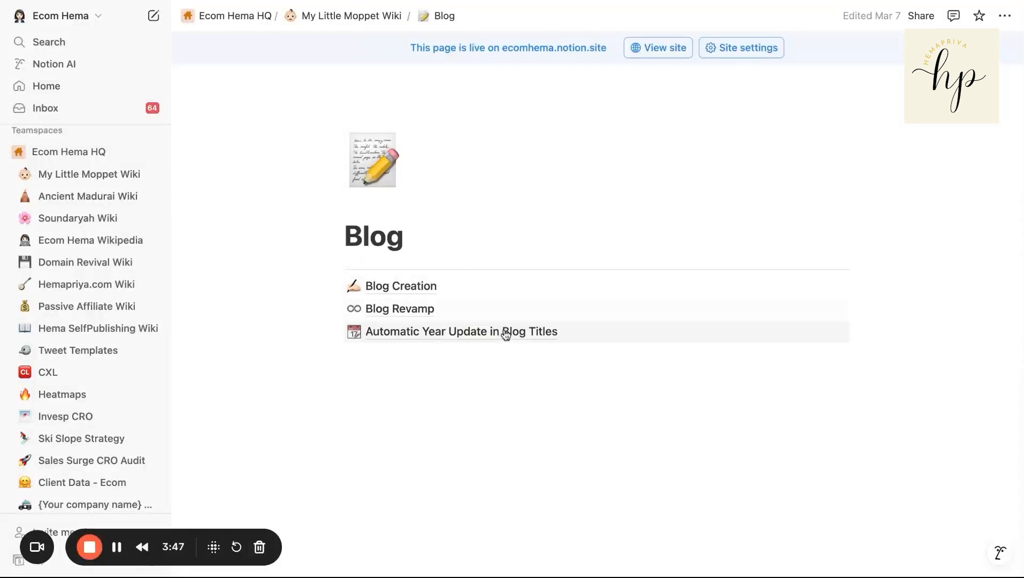
- Open "Automatic Year Update in Blog Titles" and read through its video link, objective, key steps, cautionary notes and tips
left_click(508, 336)
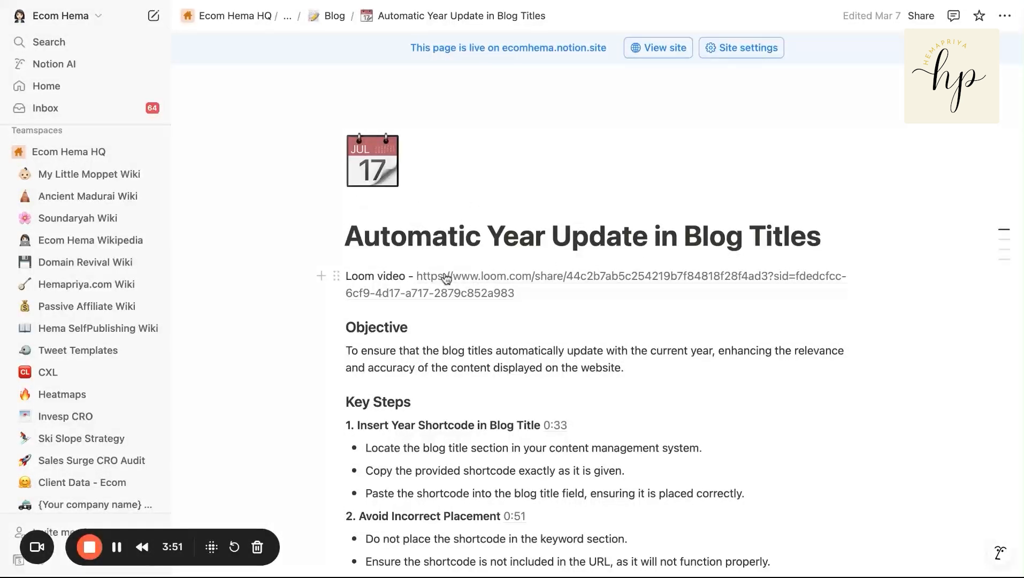
mouse_move(446, 278)
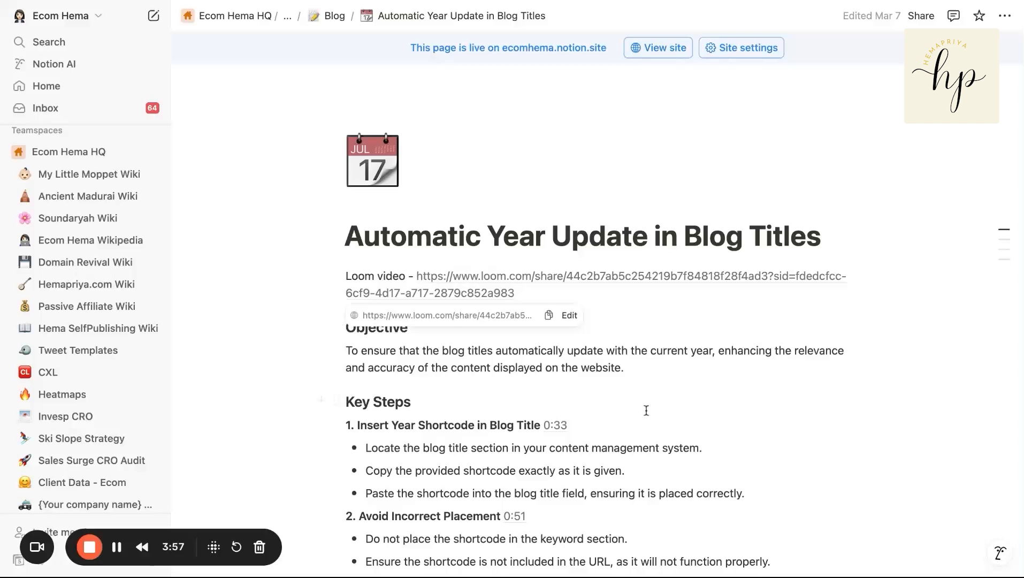
scroll(645, 411, "down", 3)
scroll(645, 411, "down", 10)
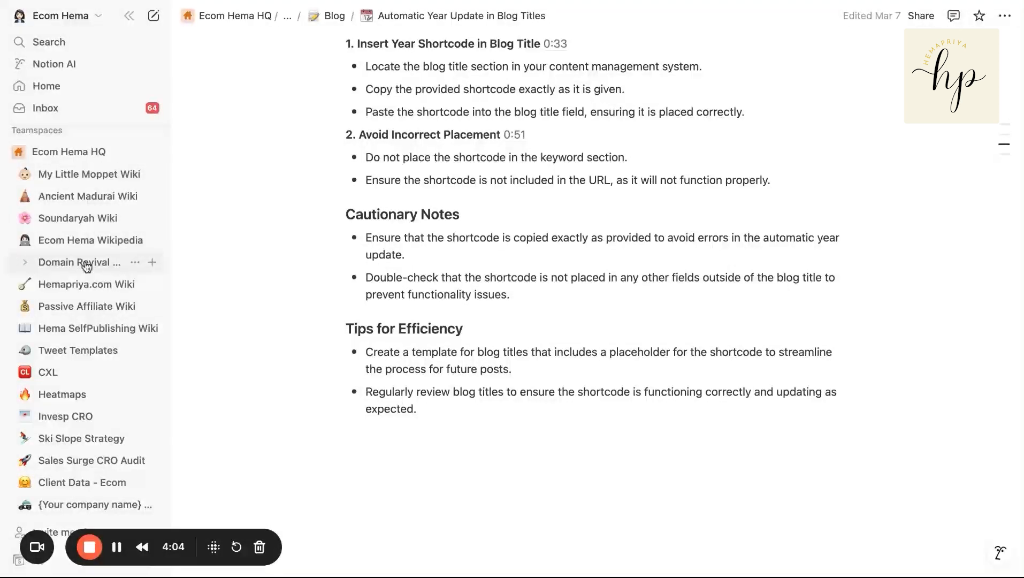
- Open the "How to create a Podcast blog post" guide from the Blog page of the Hemapriya.com Wiki
left_click(85, 284)
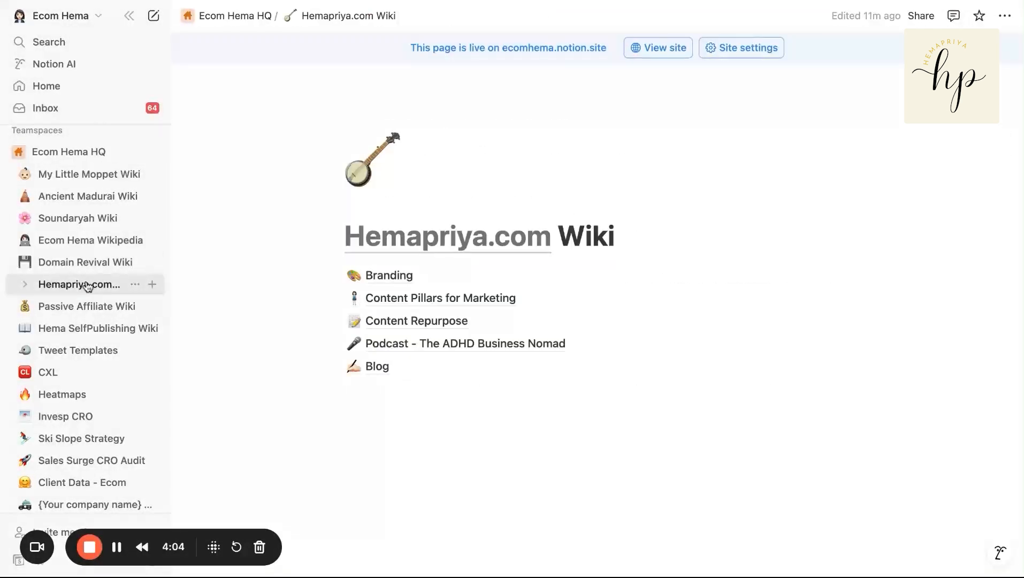
left_click(395, 375)
left_click(404, 283)
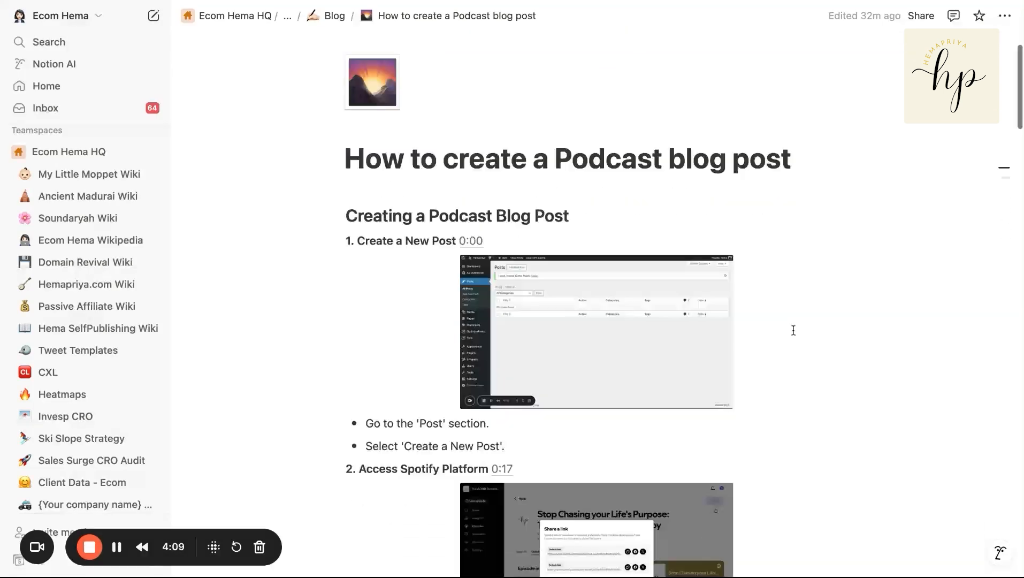
- Read through the podcast blog post guide from its first numbered step to the Loom link at the end, and return to its title
scroll(659, 158, "down", 5)
scroll(663, 428, "down", 12)
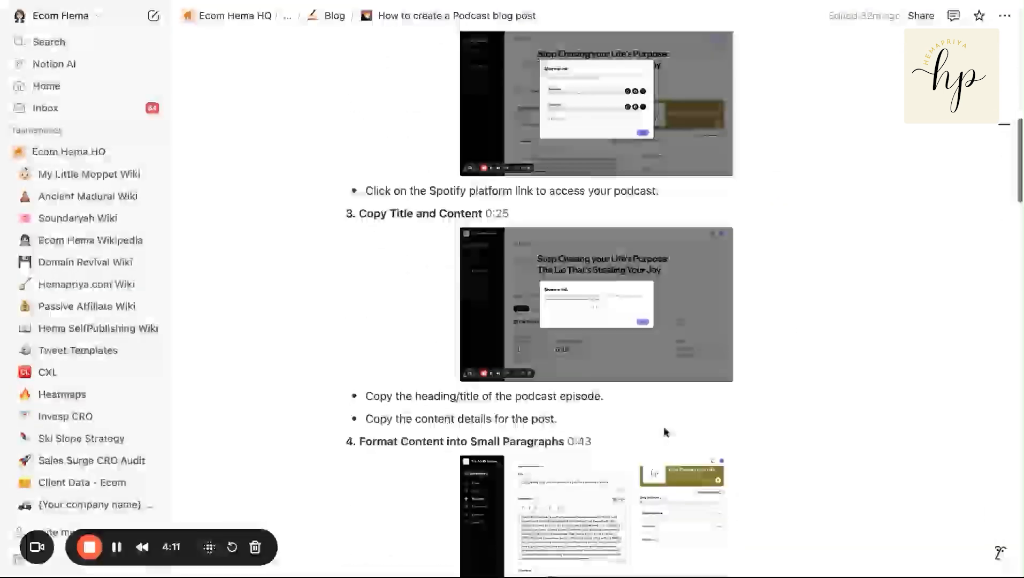
scroll(665, 431, "down", 14)
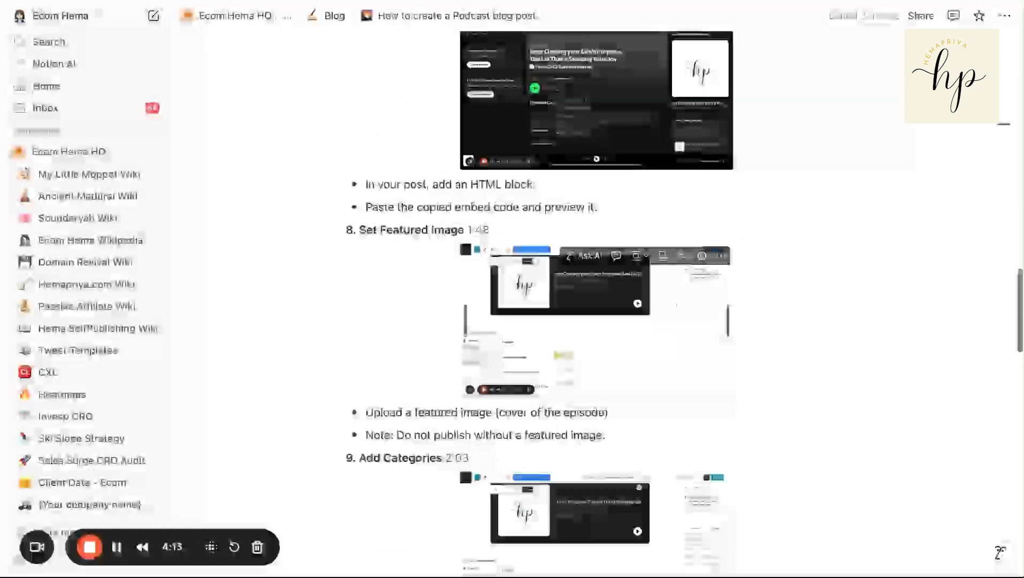
scroll(595, 300, "down", 11)
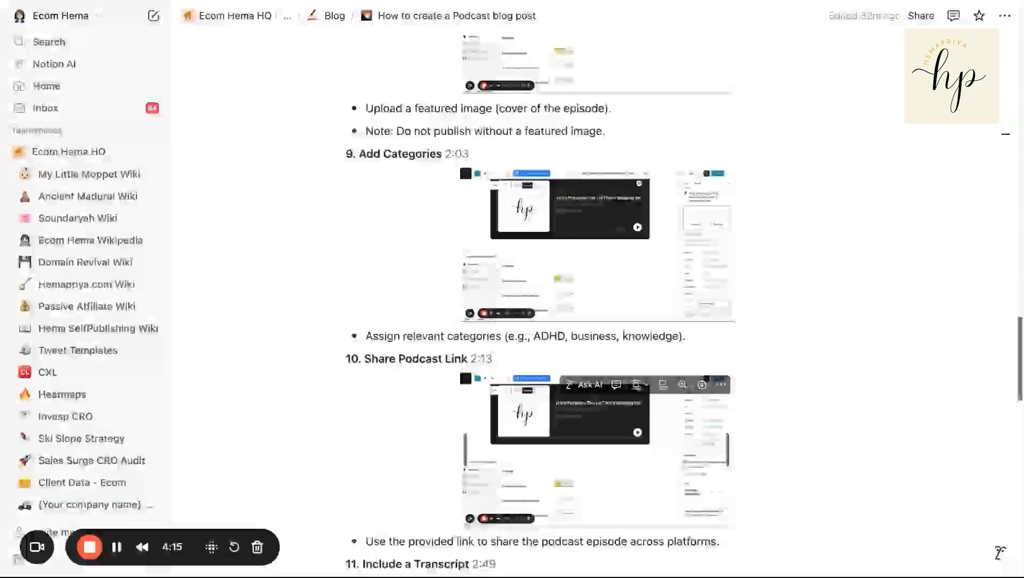
scroll(595, 348, "down", 6)
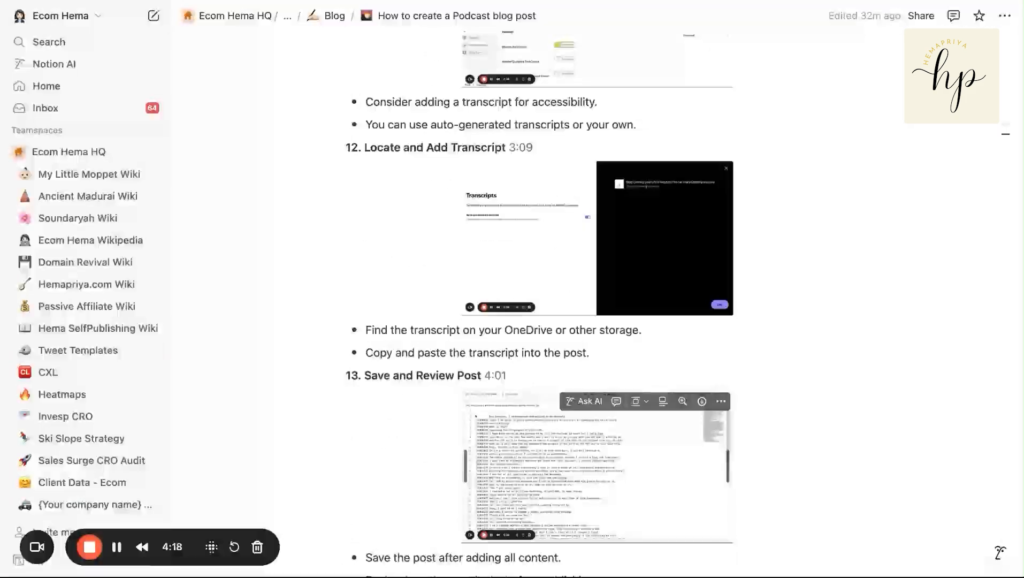
scroll(498, 389, "down", 9)
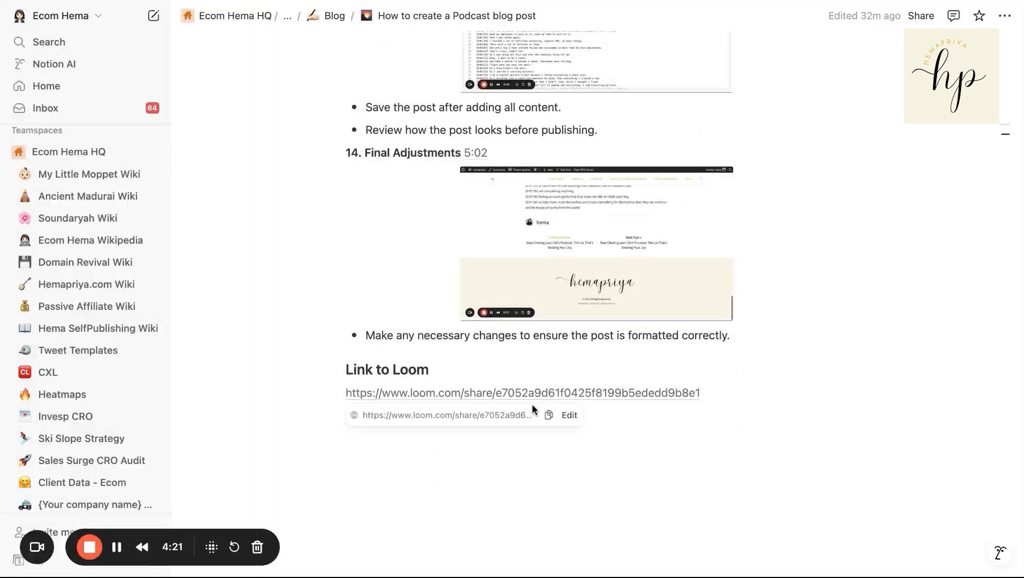
scroll(831, 317, "up", 1)
scroll(832, 317, "up", 20)
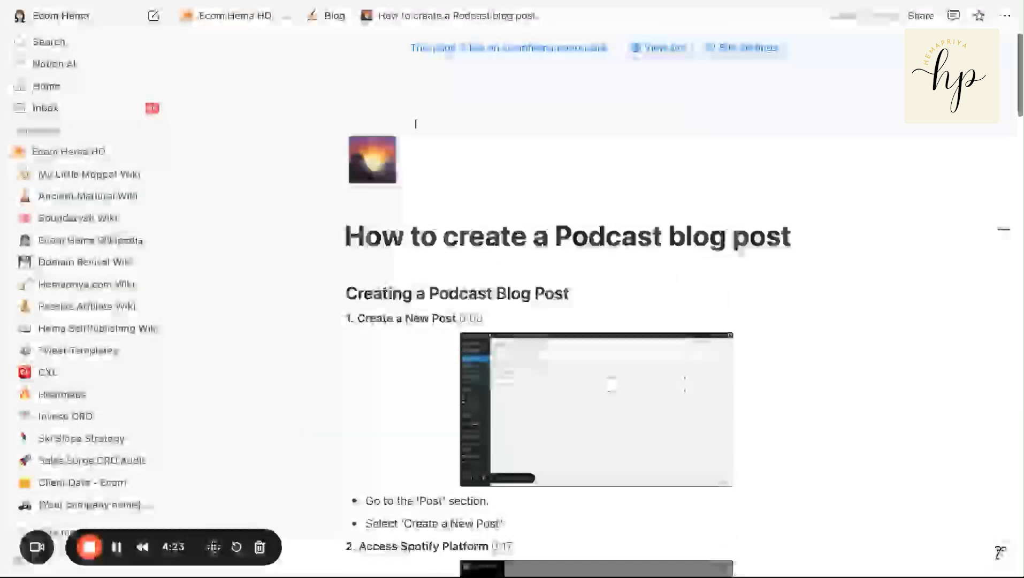